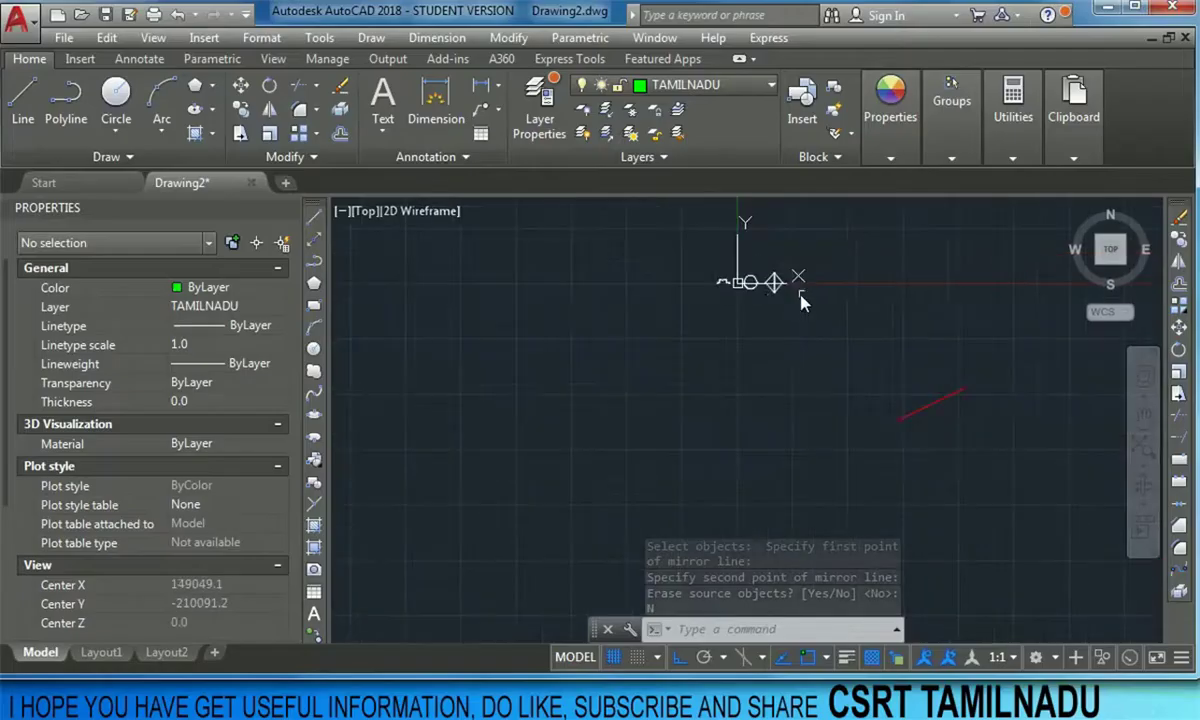
# Step: Pan and zoom until the red diagonal line sits large in the centre of the viewport
pyautogui.moveTo(959, 343); pyautogui.dragTo(697, 303, button='middle')
pyautogui.scroll(3, 650, 335)
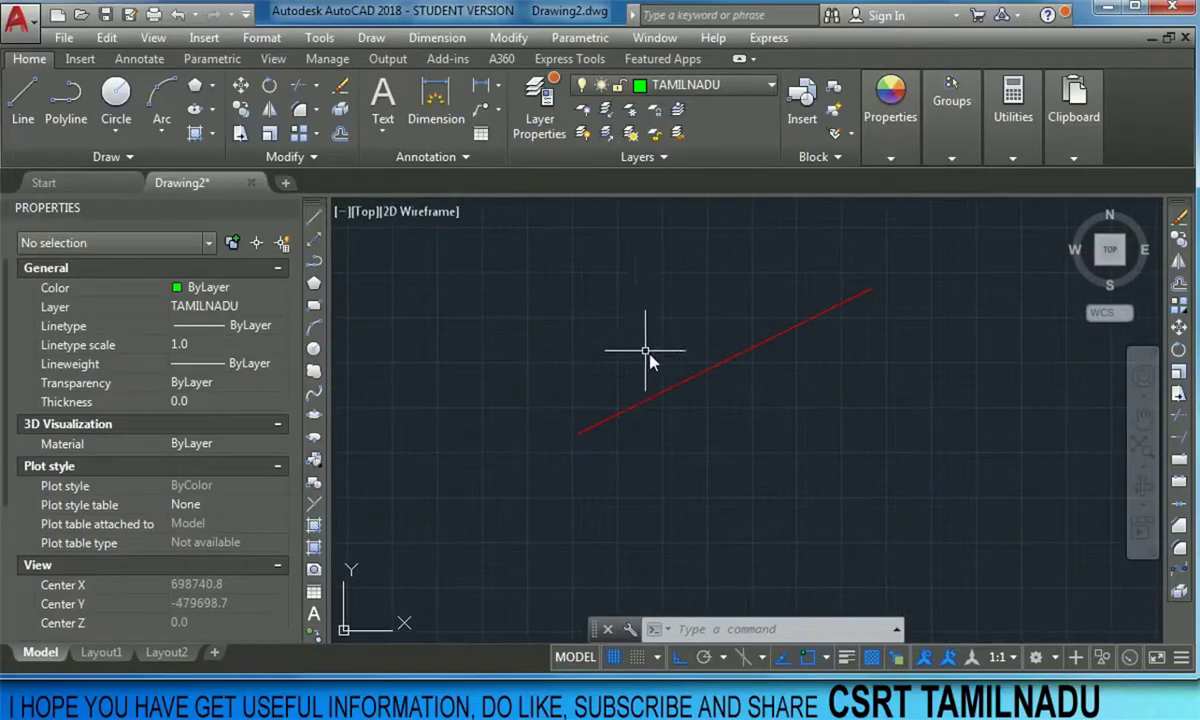
pyautogui.scroll(-2, 650, 318)
pyautogui.scroll(2, 652, 313)
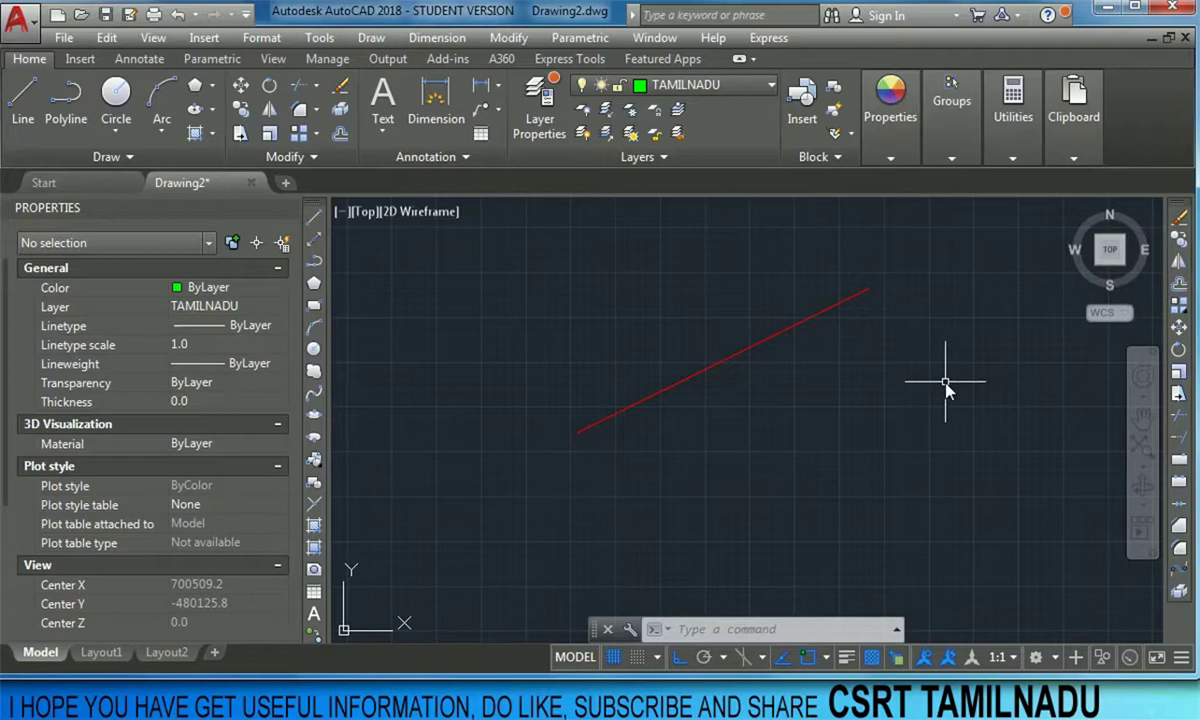
pyautogui.write('O')
pyautogui.press('Return')
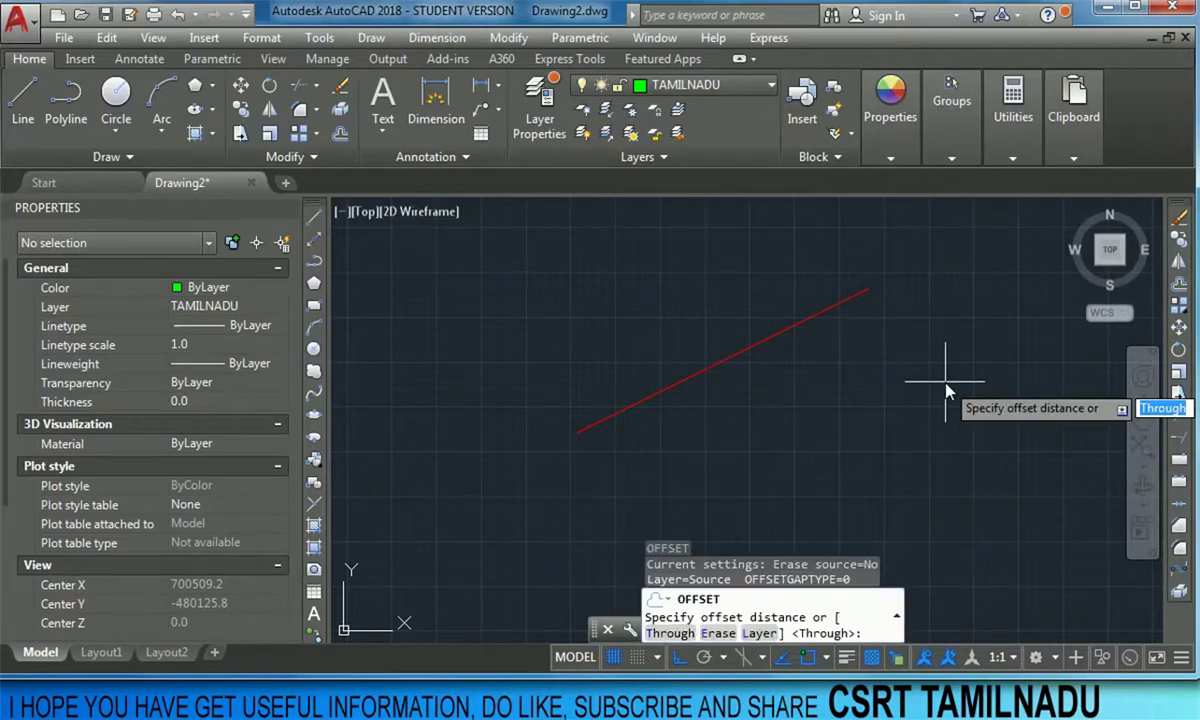
pyautogui.press('Escape')
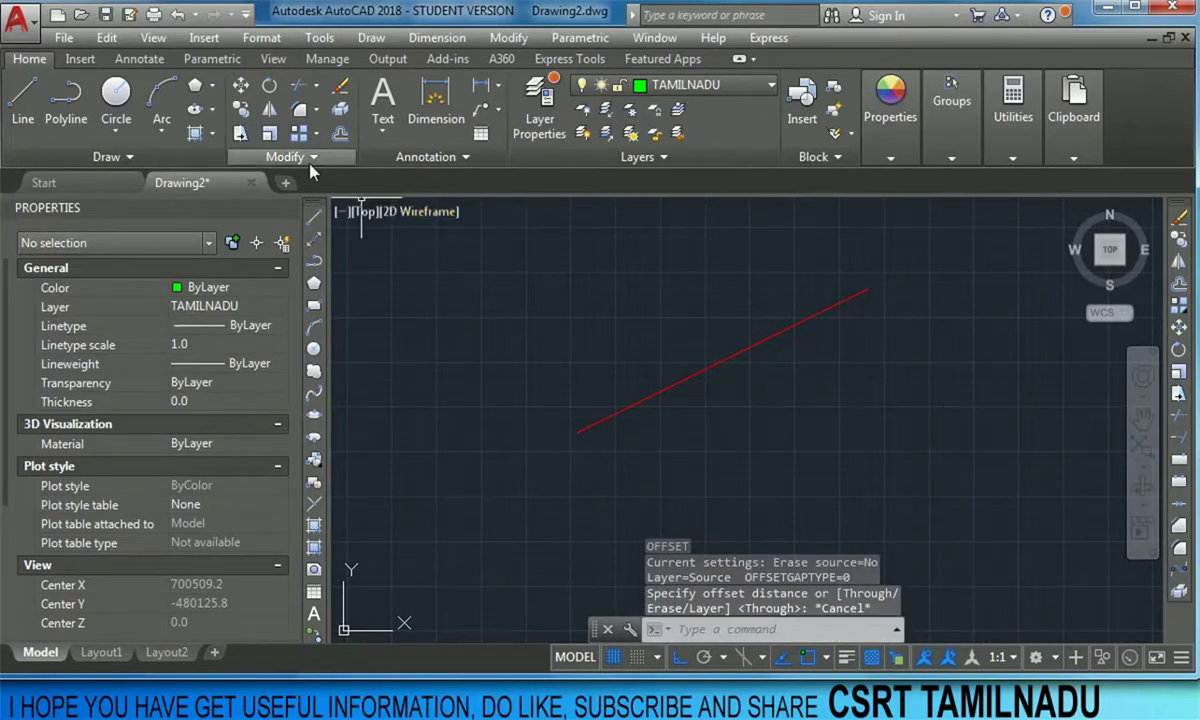
pyautogui.click(314, 158)
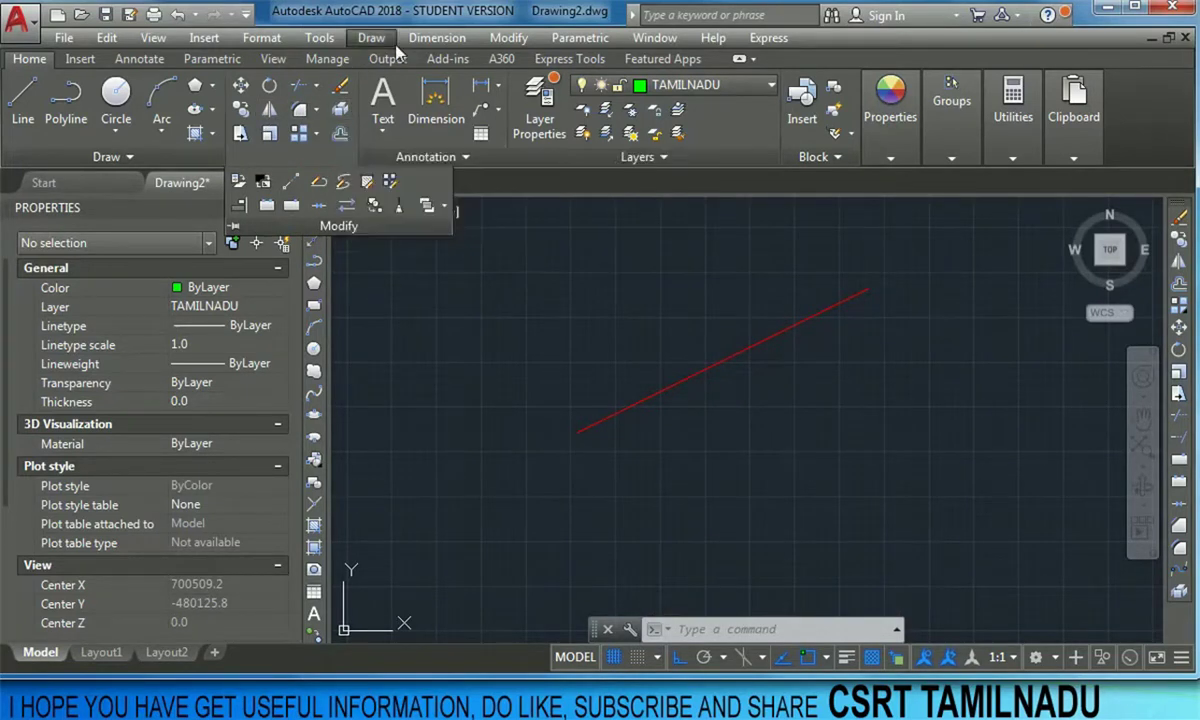
pyautogui.click(509, 40)
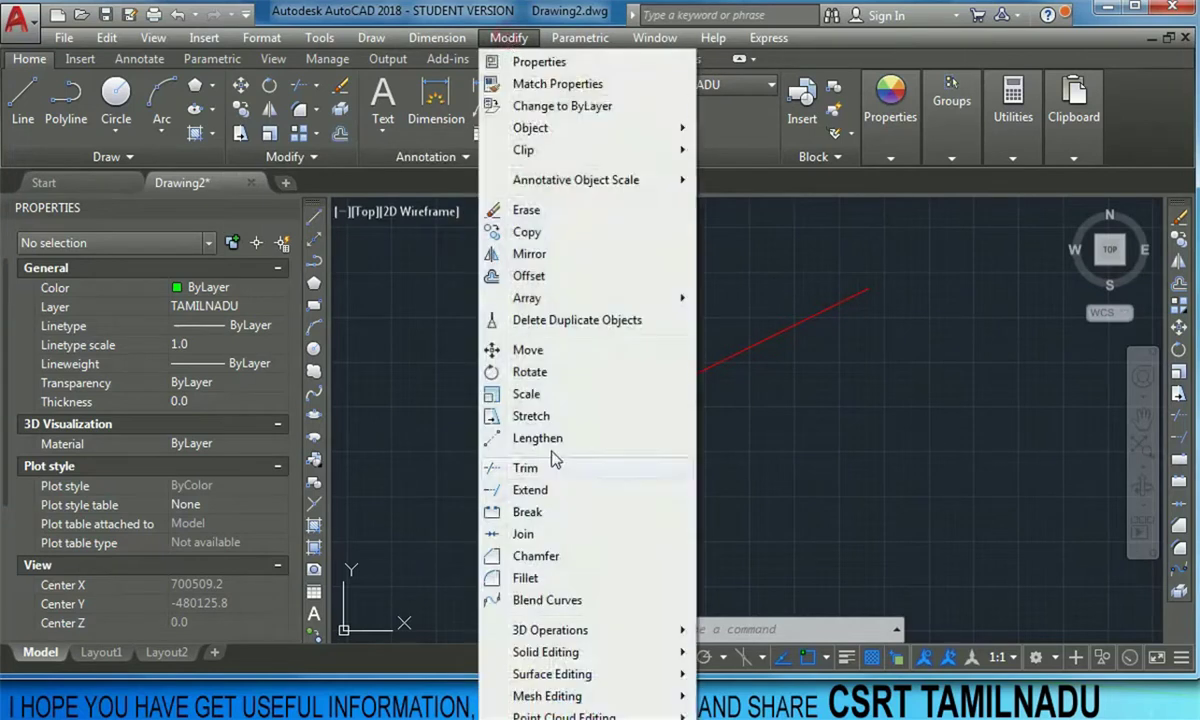
pyautogui.click(762, 416)
pyautogui.click(762, 412)
pyautogui.click(650, 522)
pyautogui.write('O')
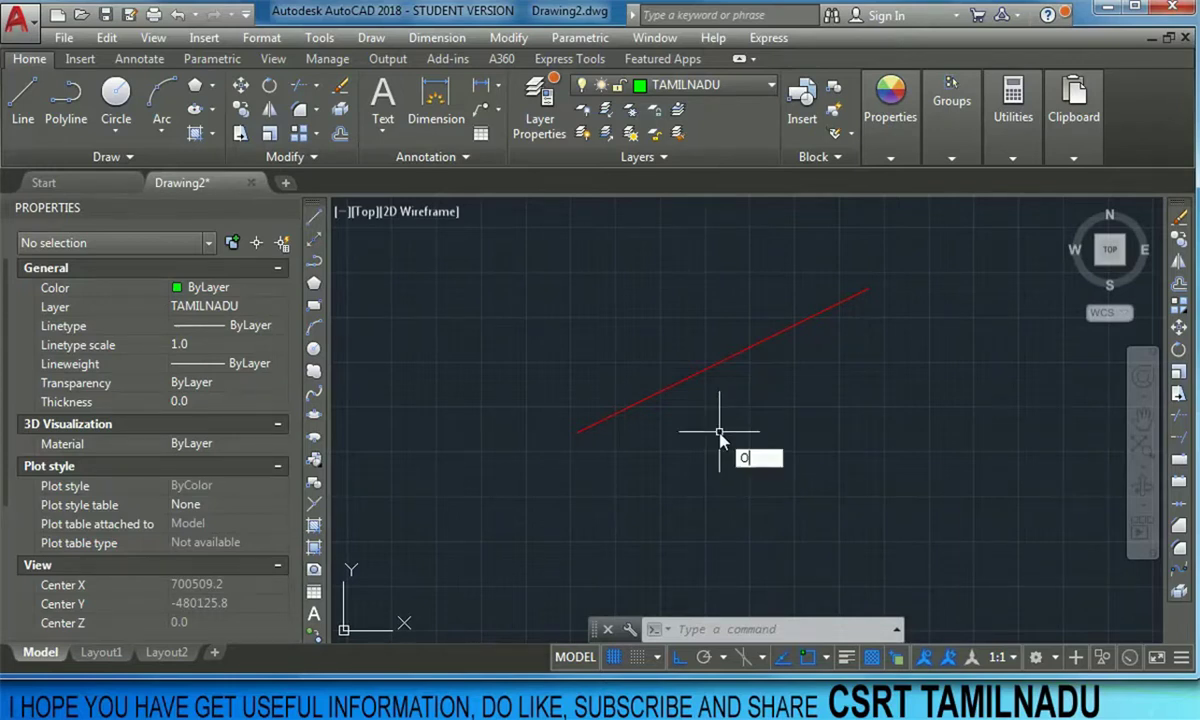
# Step: Start OFFSET and set the offset distance to 1000
pyautogui.press('Return')
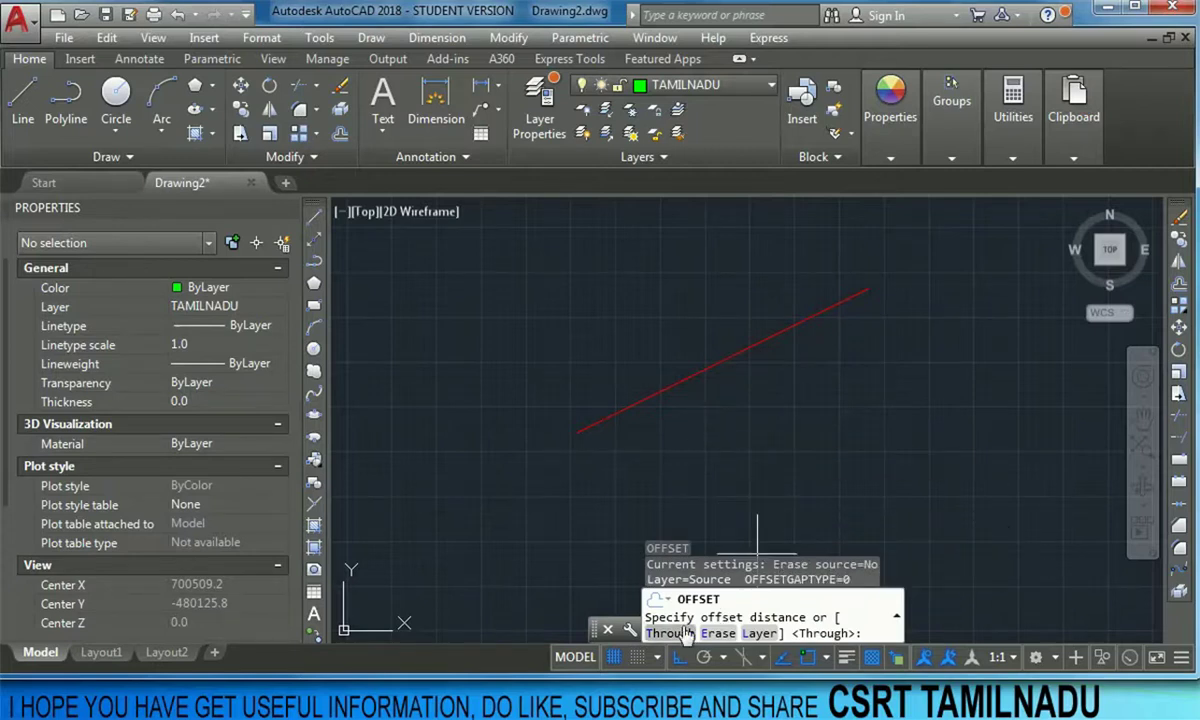
pyautogui.scroll(4, 643, 389)
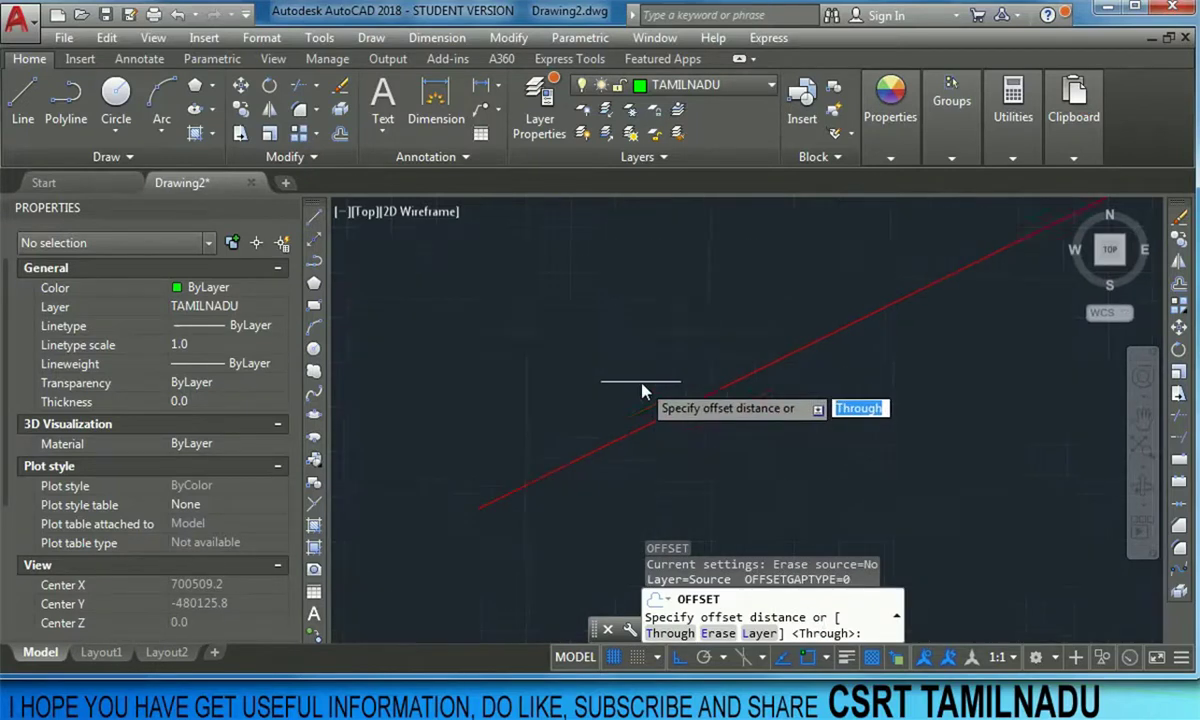
pyautogui.scroll(-1, 775, 485)
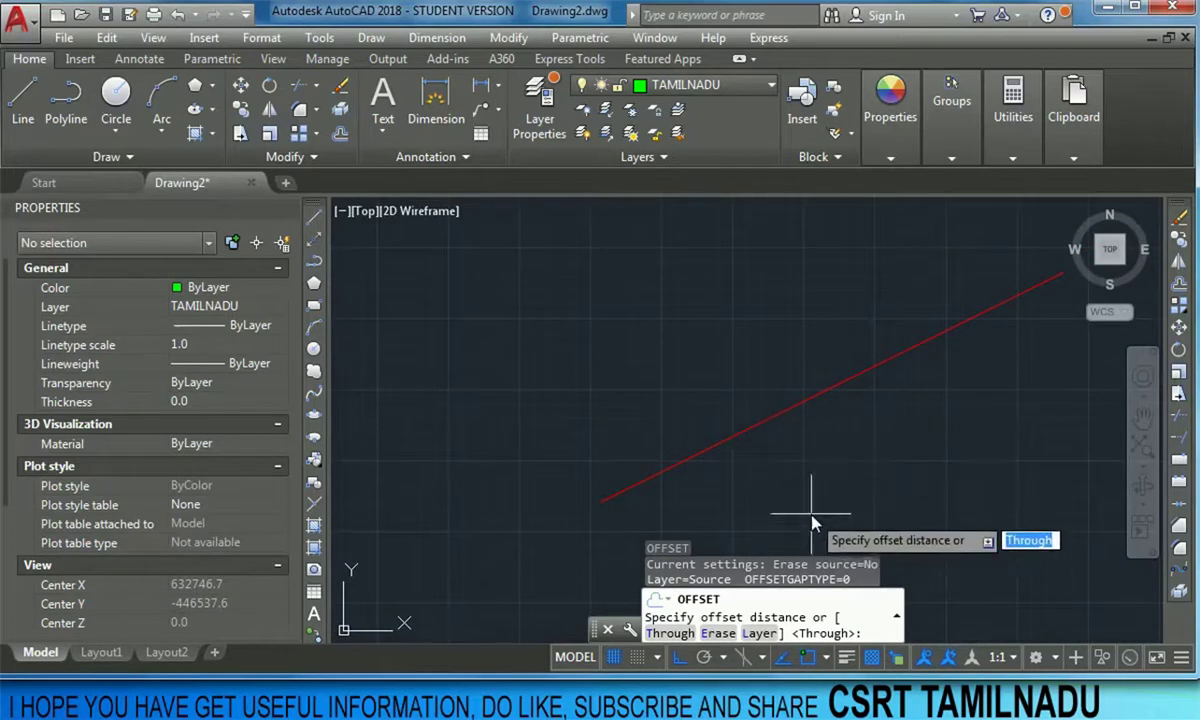
pyautogui.scroll(-2, 800, 508)
pyautogui.scroll(2, 664, 452)
pyautogui.scroll(2, 664, 452)
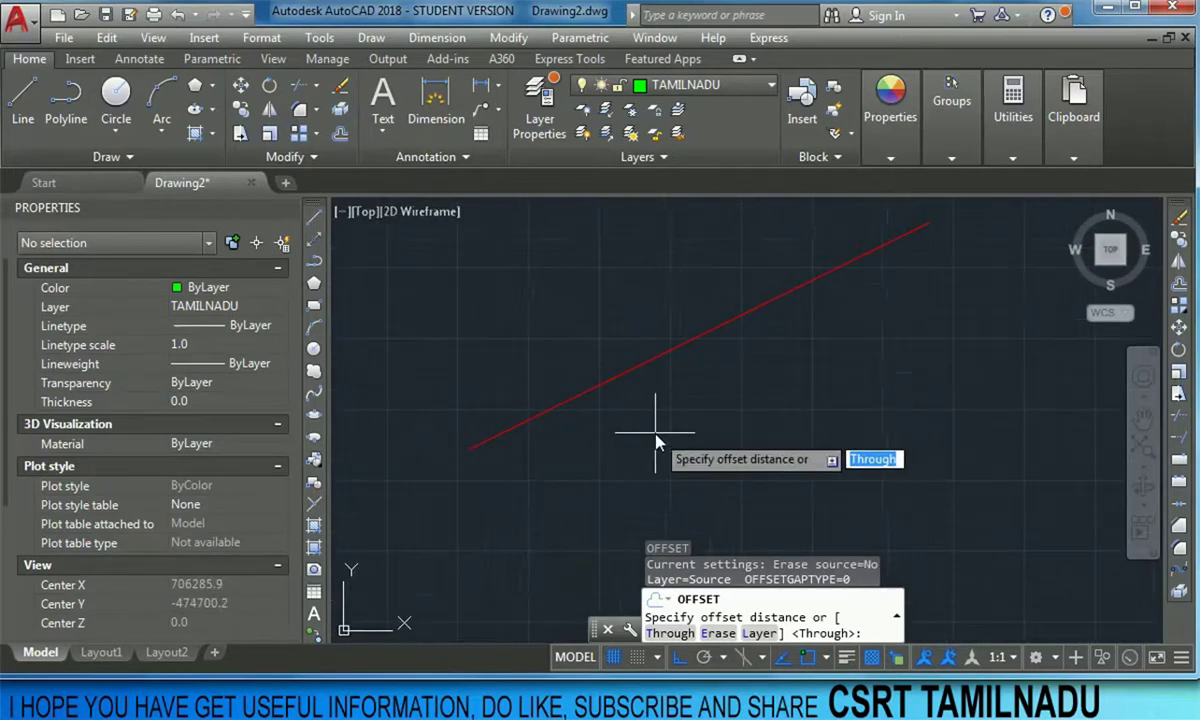
pyautogui.write('100')
pyautogui.press('Return')
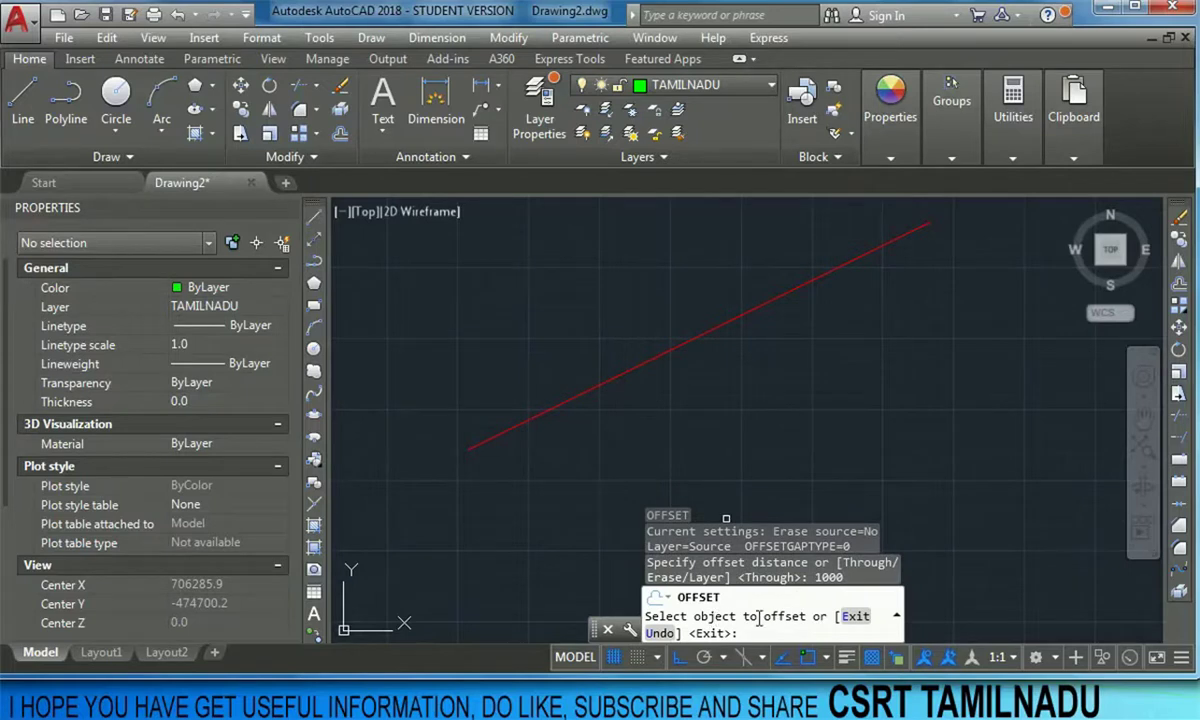
# Step: Offset the red line 1000 units to one side, then pan to show both lines
pyautogui.click(658, 356)
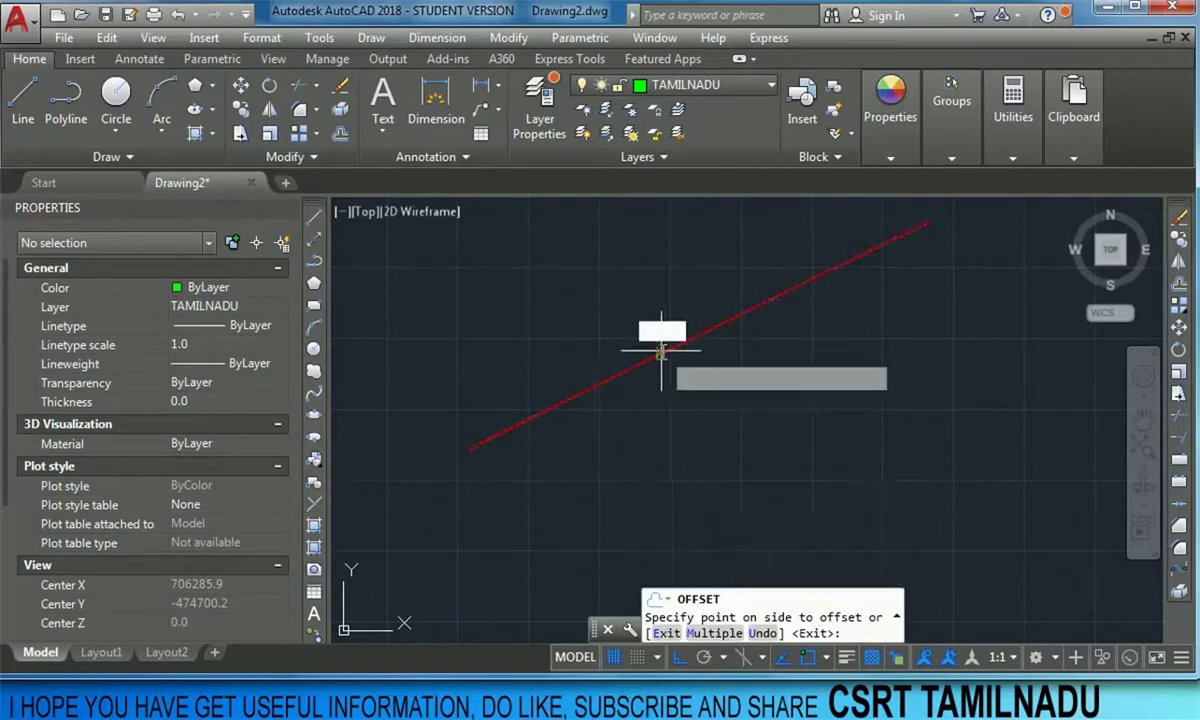
pyautogui.scroll(2, 598, 355)
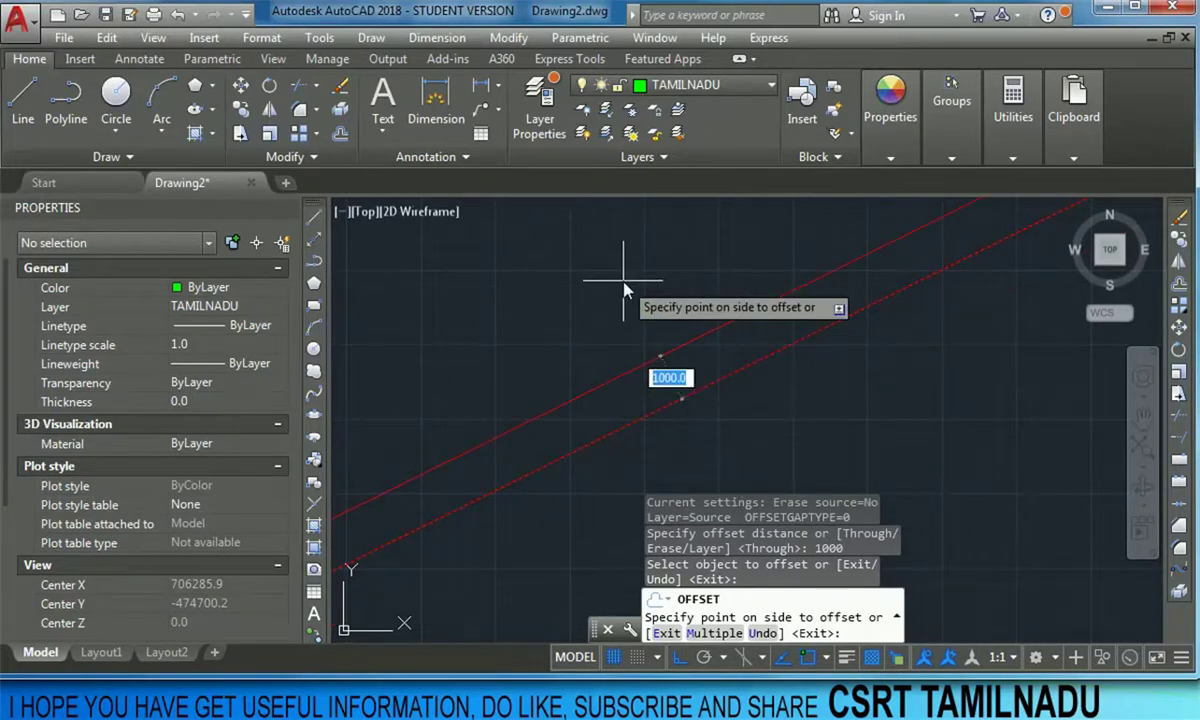
pyautogui.click(773, 440)
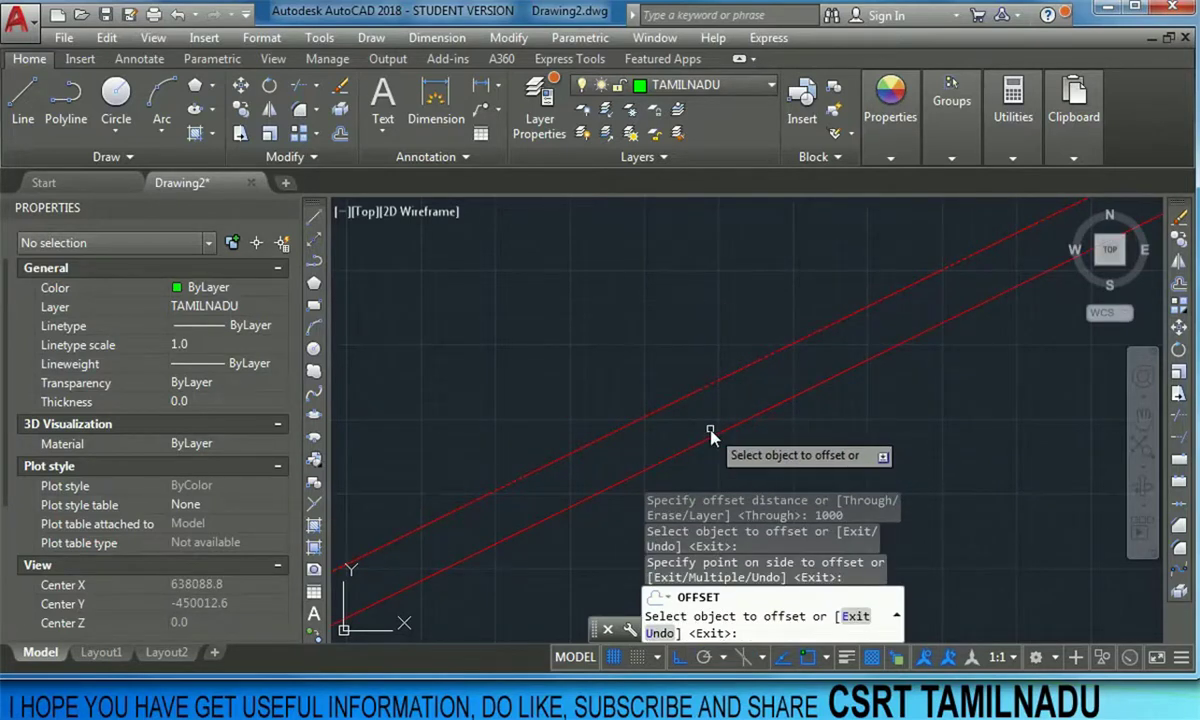
pyautogui.press('Escape')
pyautogui.scroll(-3, 728, 431)
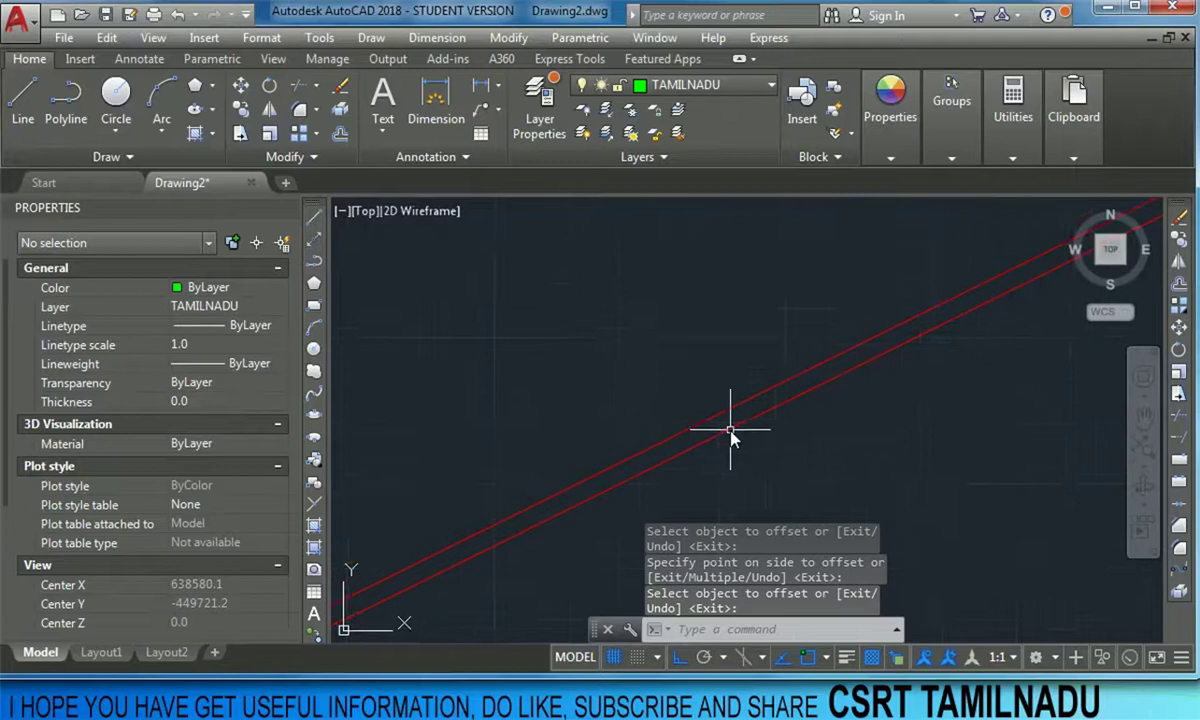
pyautogui.moveTo(728, 431); pyautogui.dragTo(588, 316, button='middle')
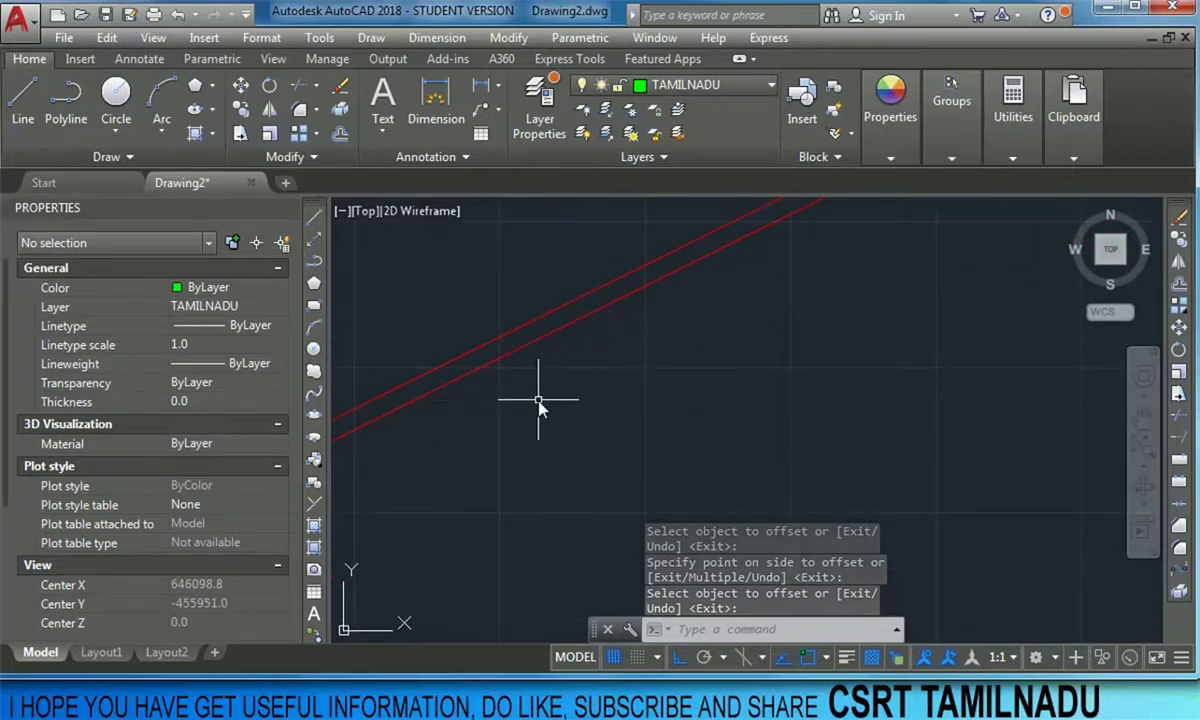
# Step: Offset a red line 2000 units to create a third parallel line
pyautogui.write('O')
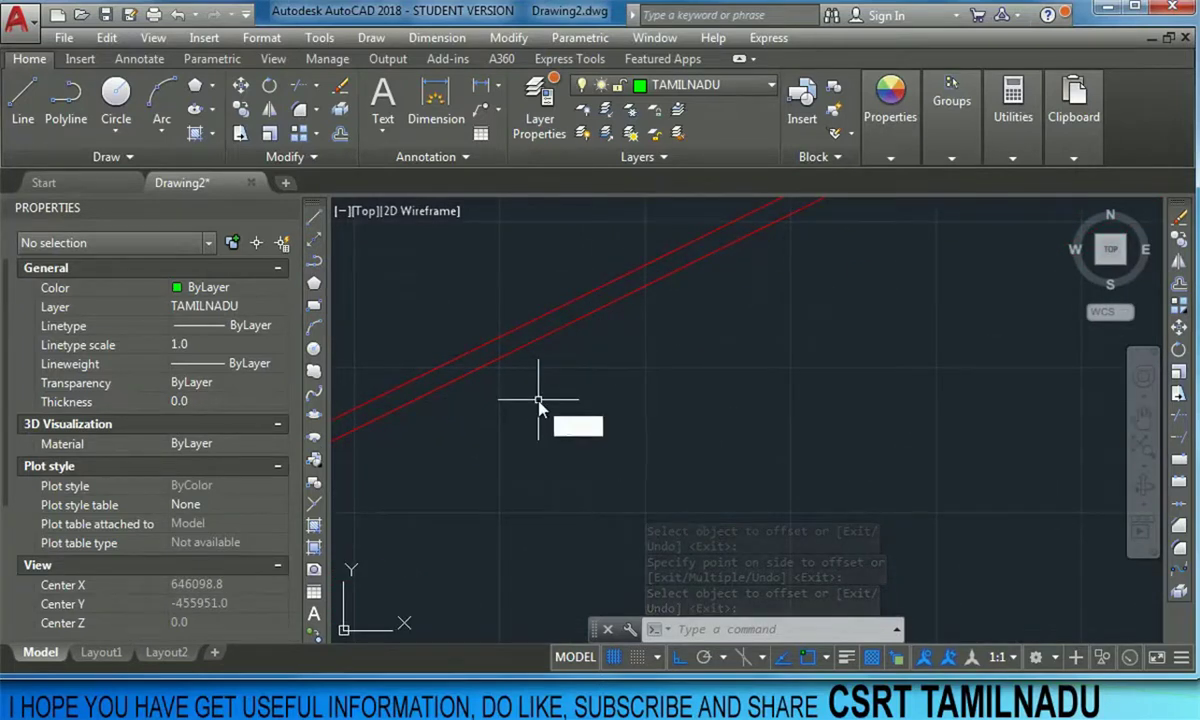
pyautogui.press('Return')
pyautogui.write('2')
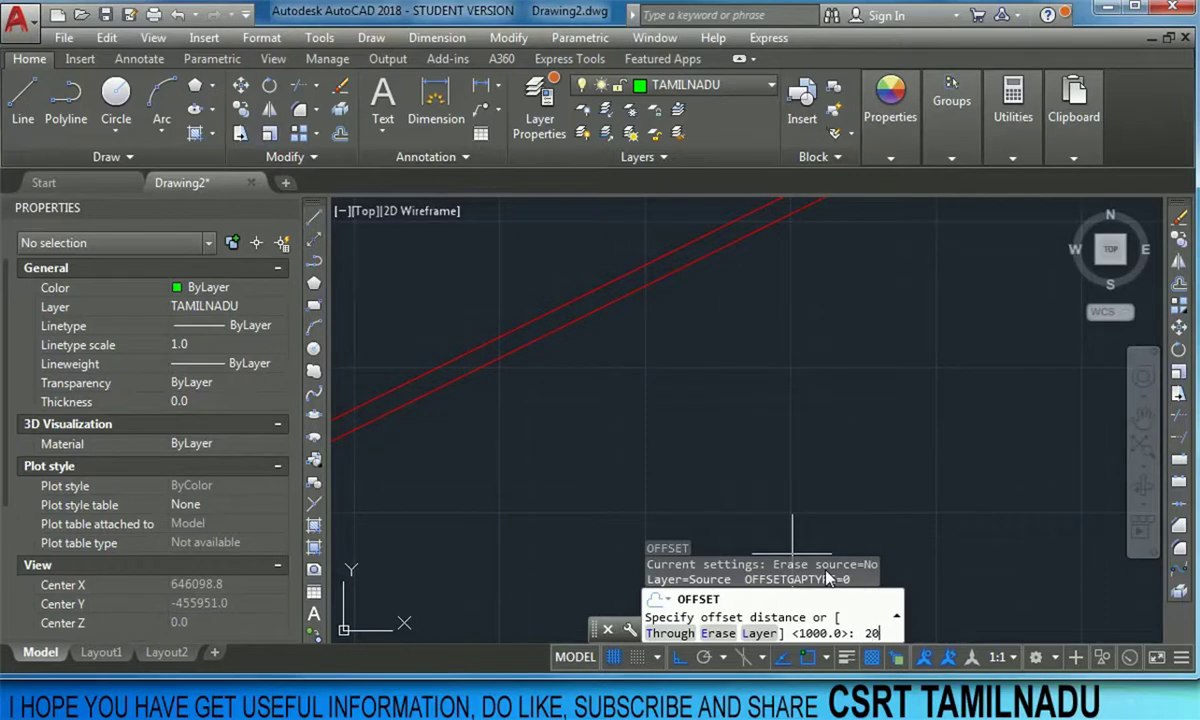
pyautogui.write('00')
pyautogui.press('Return')
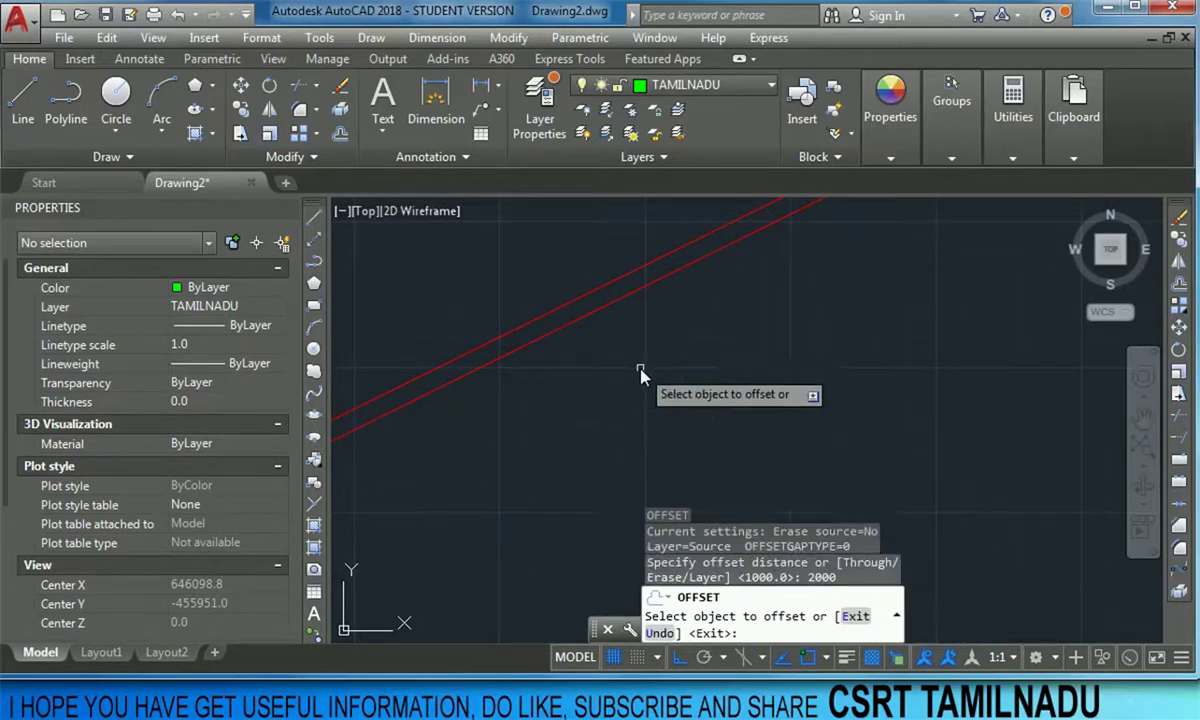
pyautogui.click(536, 322)
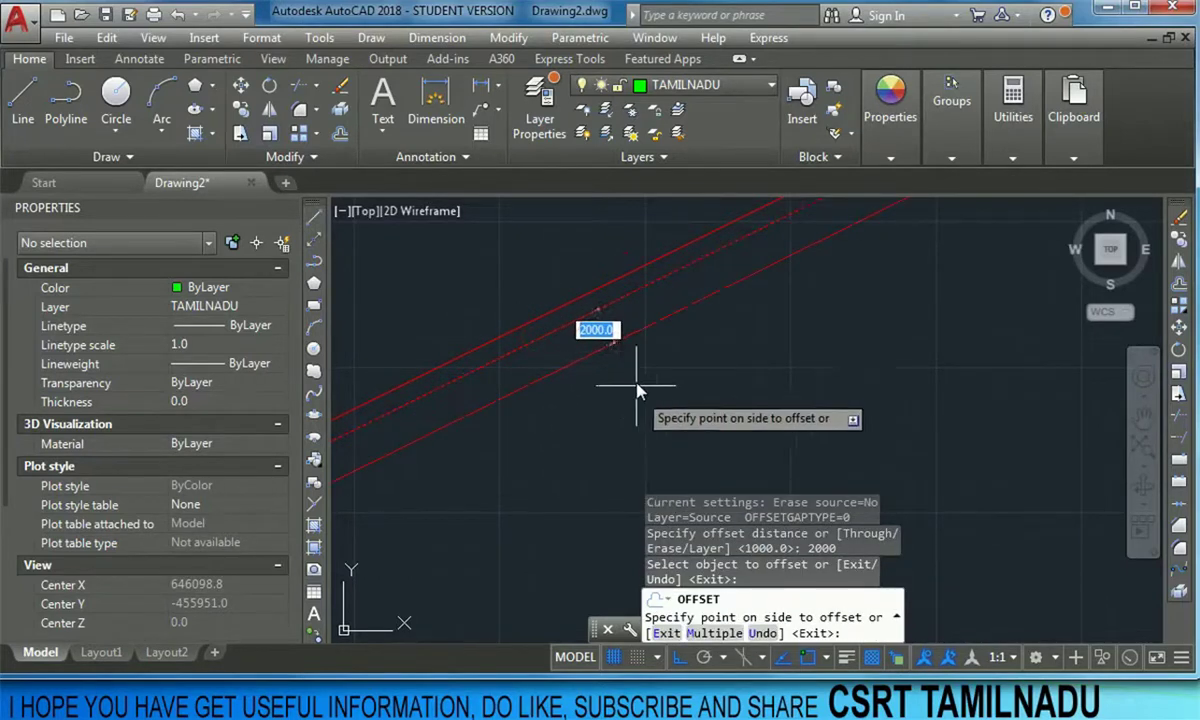
pyautogui.click(691, 422)
pyautogui.scroll(-2, 750, 415)
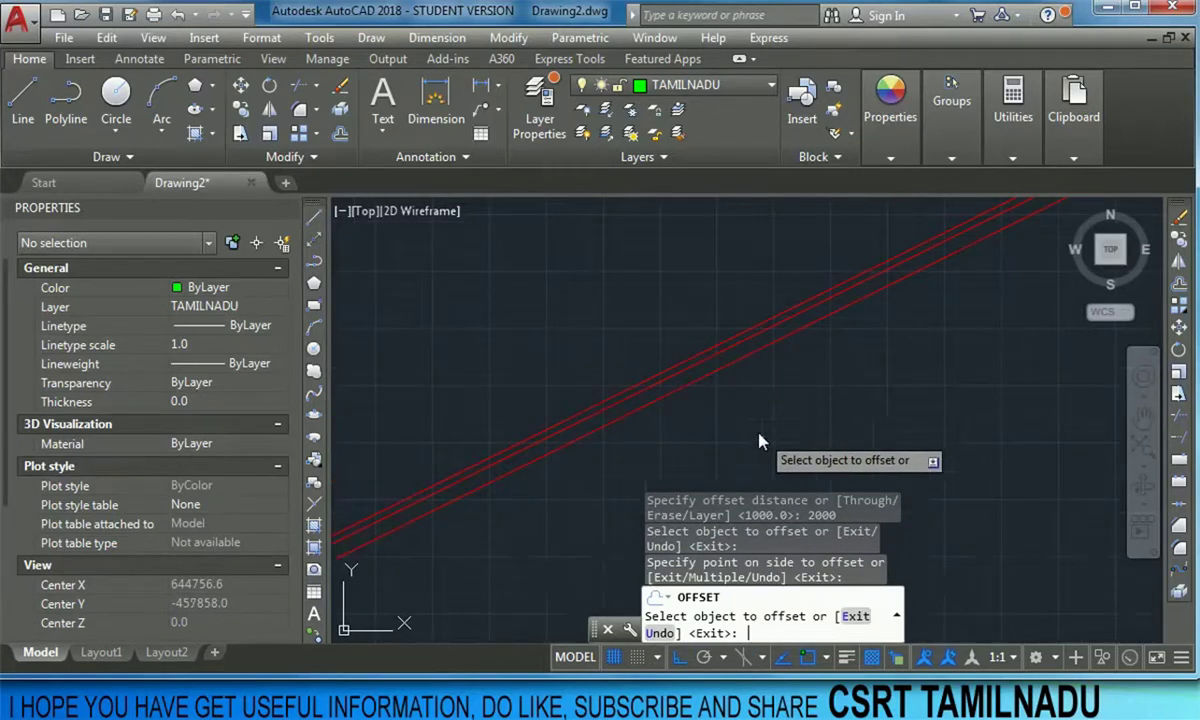
pyautogui.press('Return')
# Step: Begin a selection window around two of the three red lines
pyautogui.scroll(-3, 740, 410)
pyautogui.scroll(3, 560, 500)
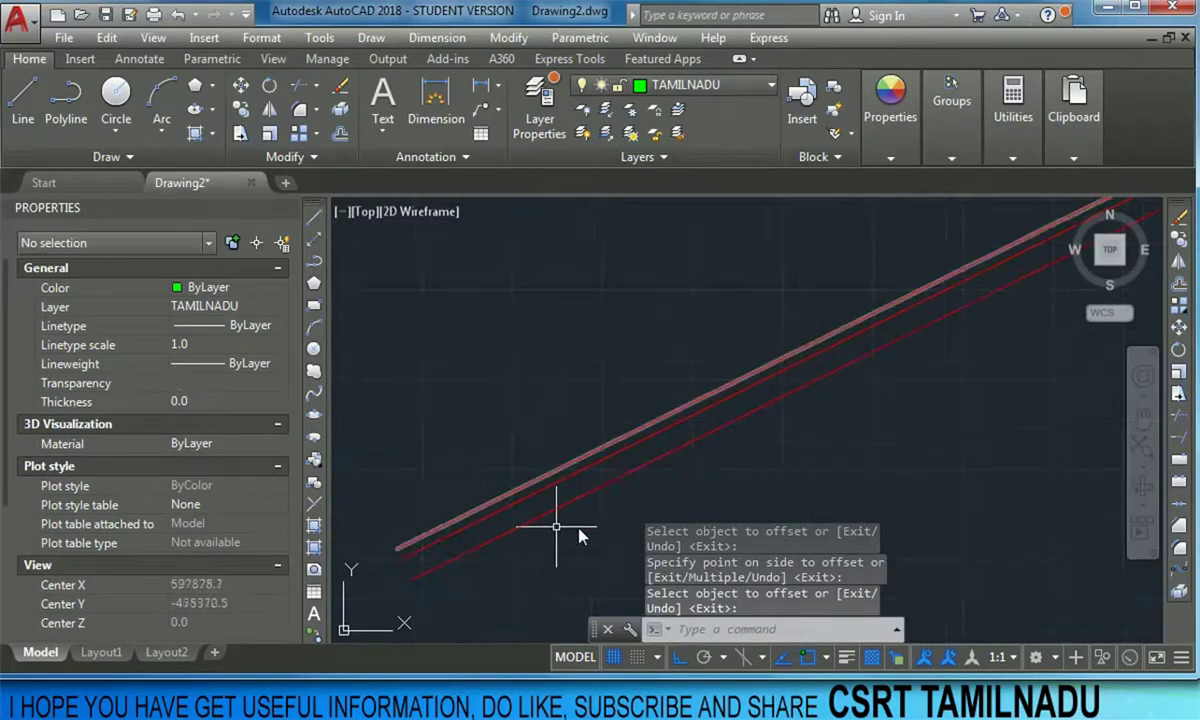
pyautogui.click(608, 510)
# Step: Erase two red lines, then offset the remaining one through a picked point with Through
pyautogui.click(584, 490)
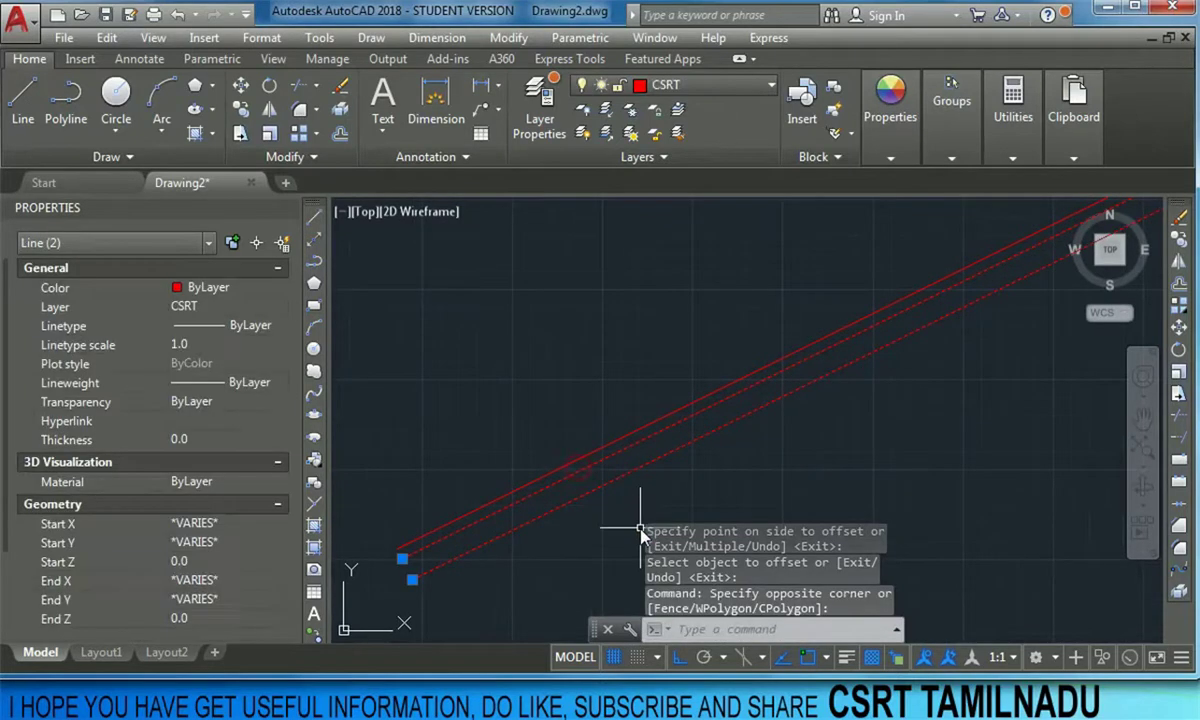
pyautogui.press('Delete')
pyautogui.write('o')
pyautogui.press('Return')
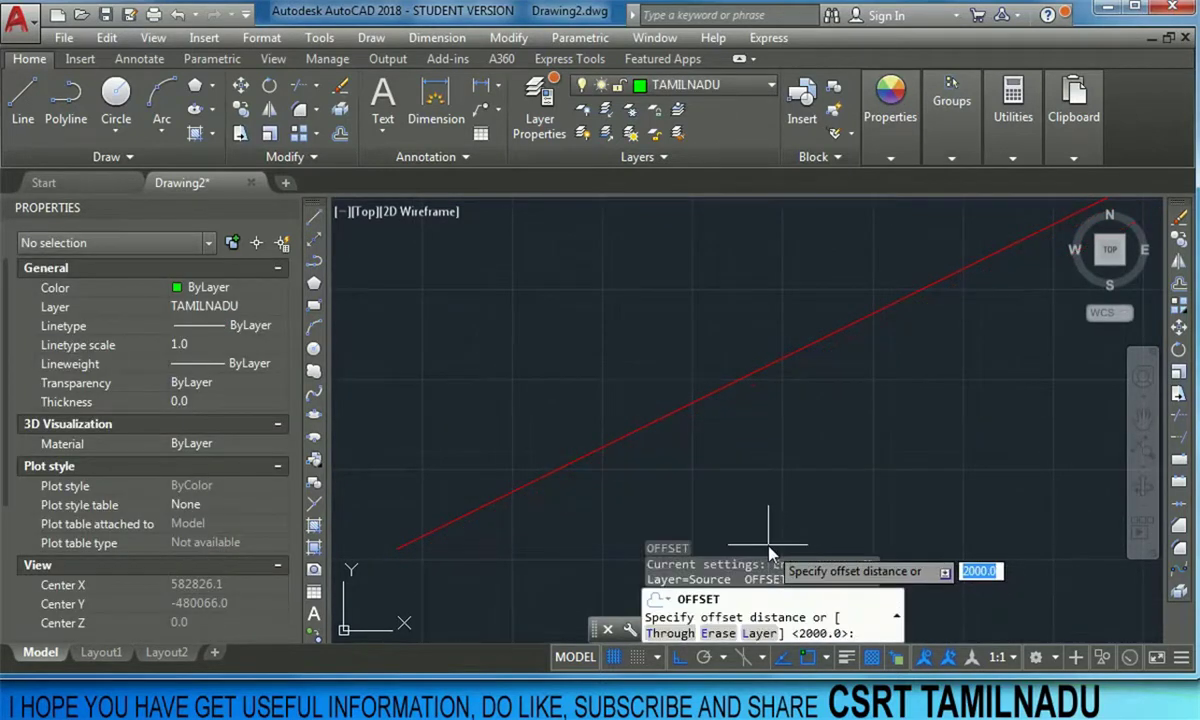
pyautogui.scroll(-2, 768, 485)
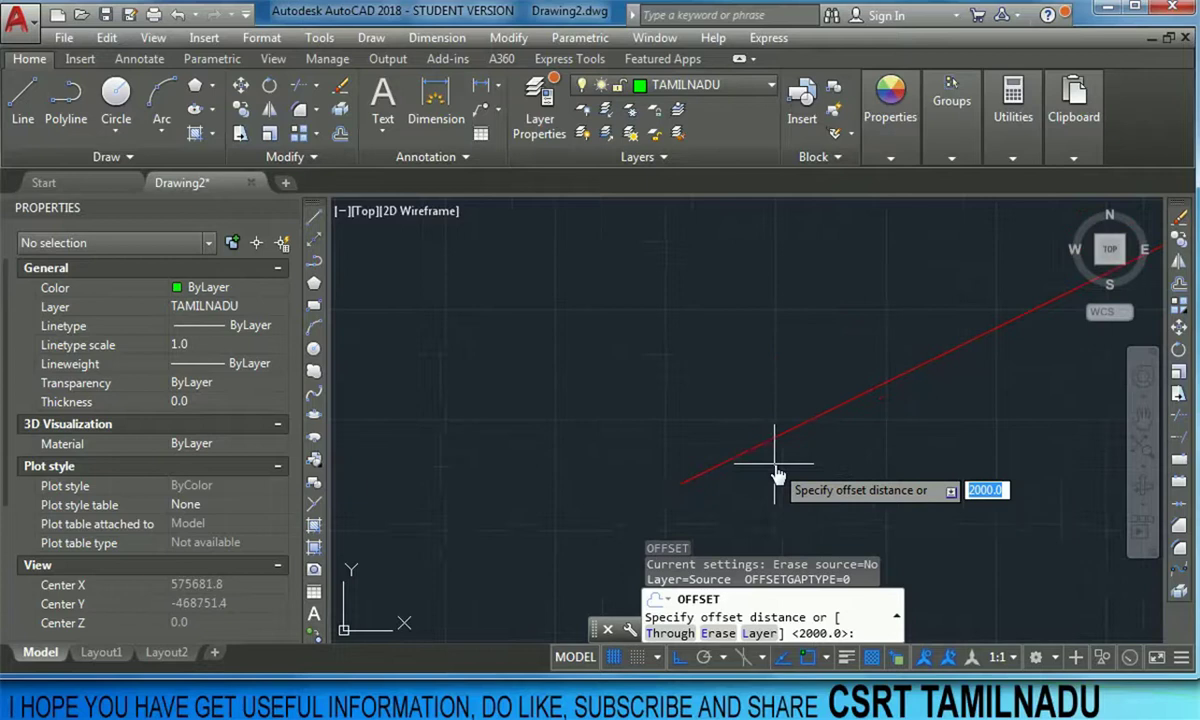
pyautogui.moveTo(763, 490); pyautogui.dragTo(665, 391, button='middle')
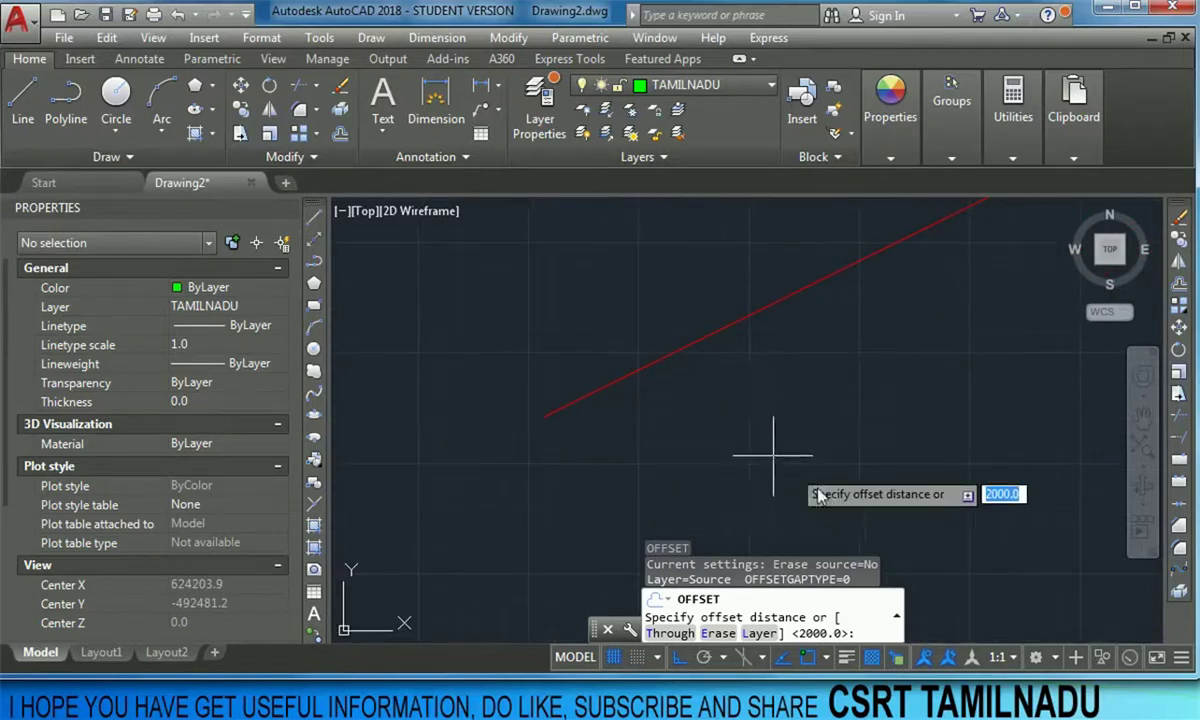
pyautogui.click(683, 640)
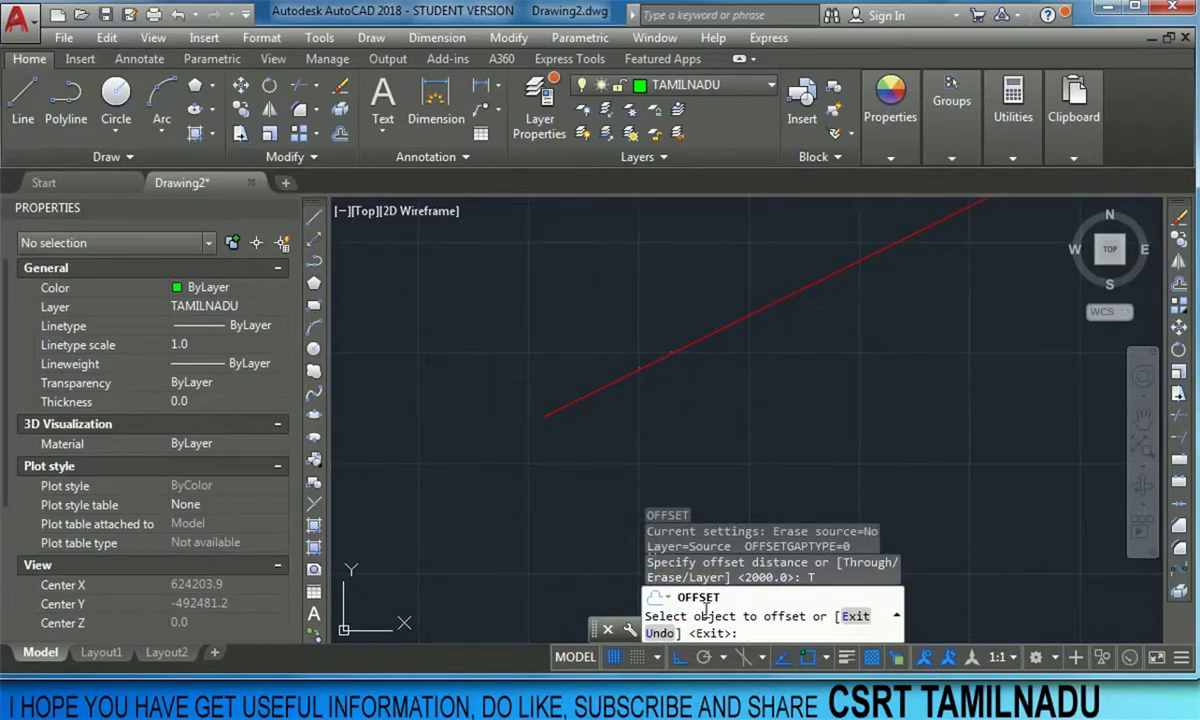
pyautogui.click(737, 320)
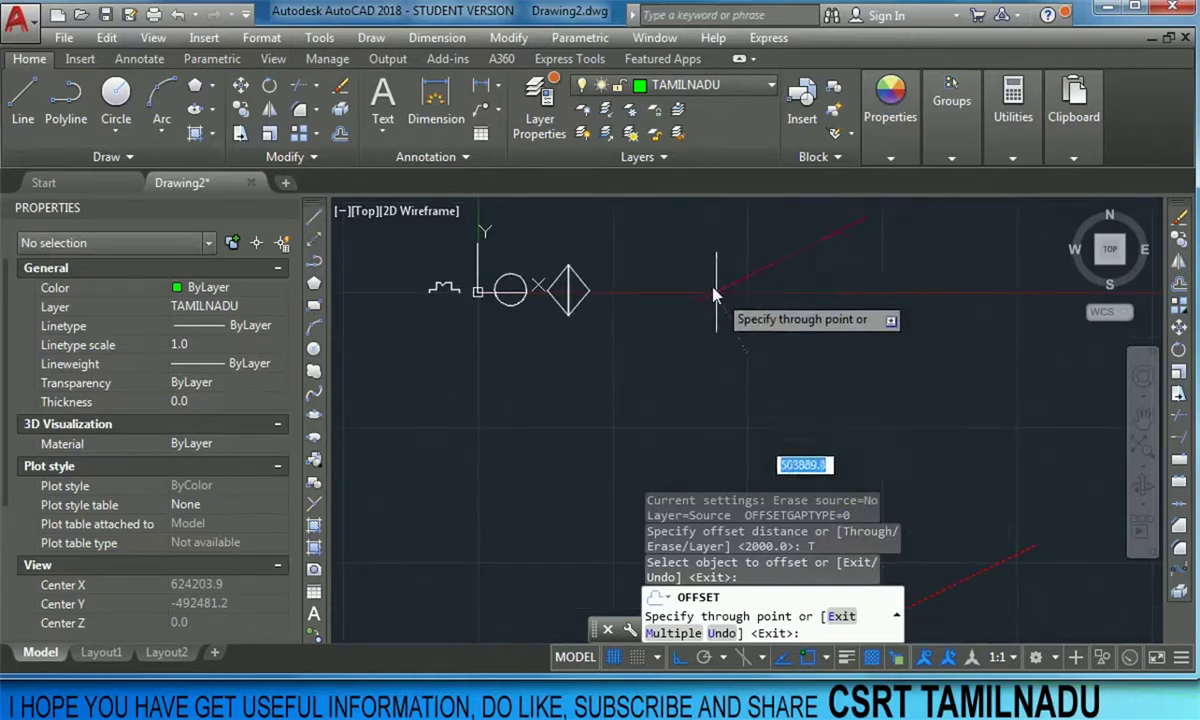
pyautogui.click(690, 272)
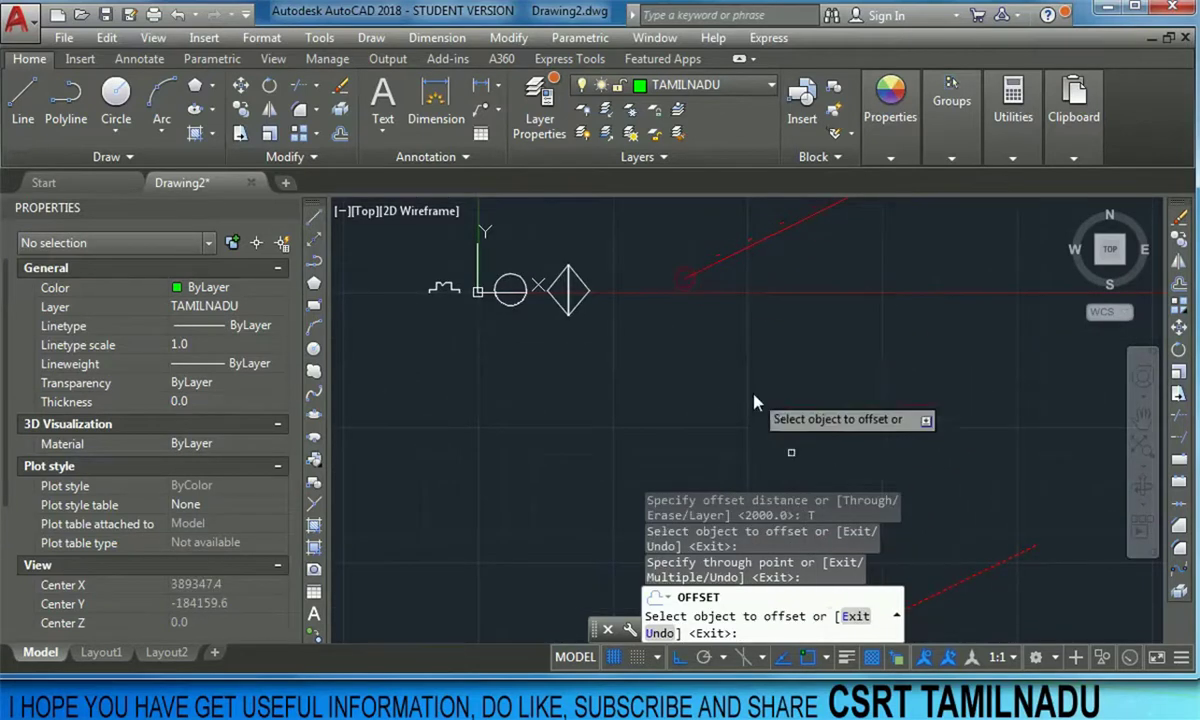
# Step: Add another Through copy of the line passing through a second picked point
pyautogui.moveTo(876, 570); pyautogui.dragTo(740, 398, button='middle')
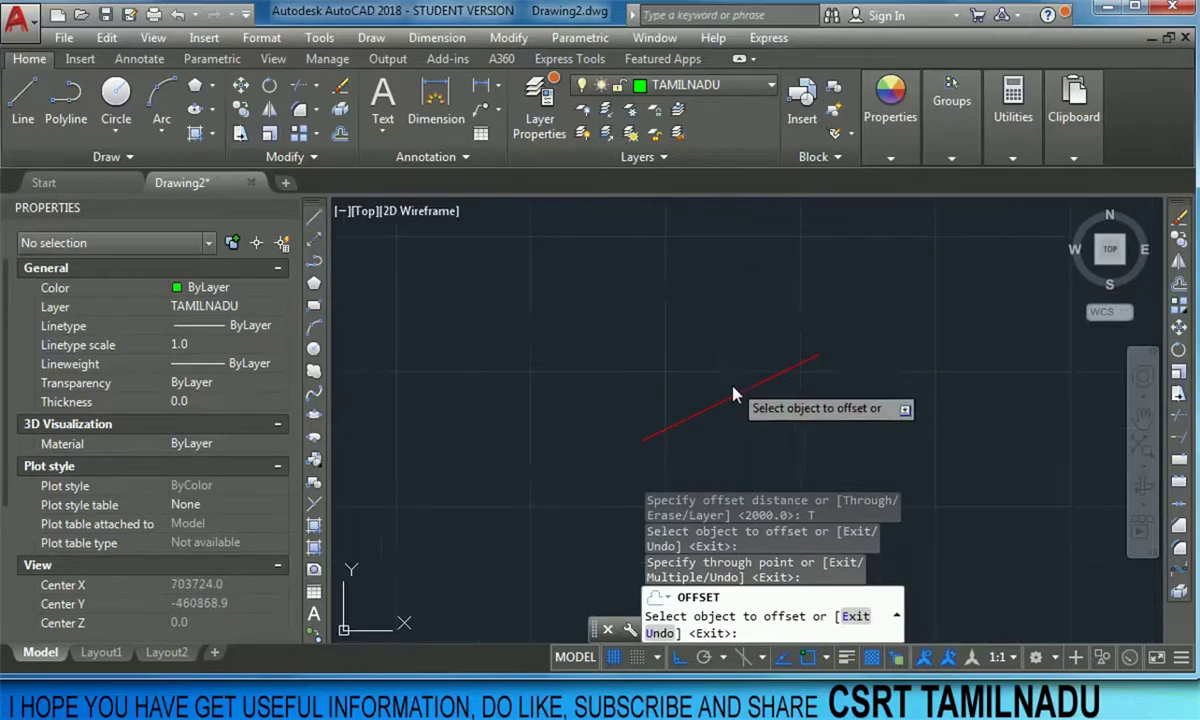
pyautogui.click(740, 398)
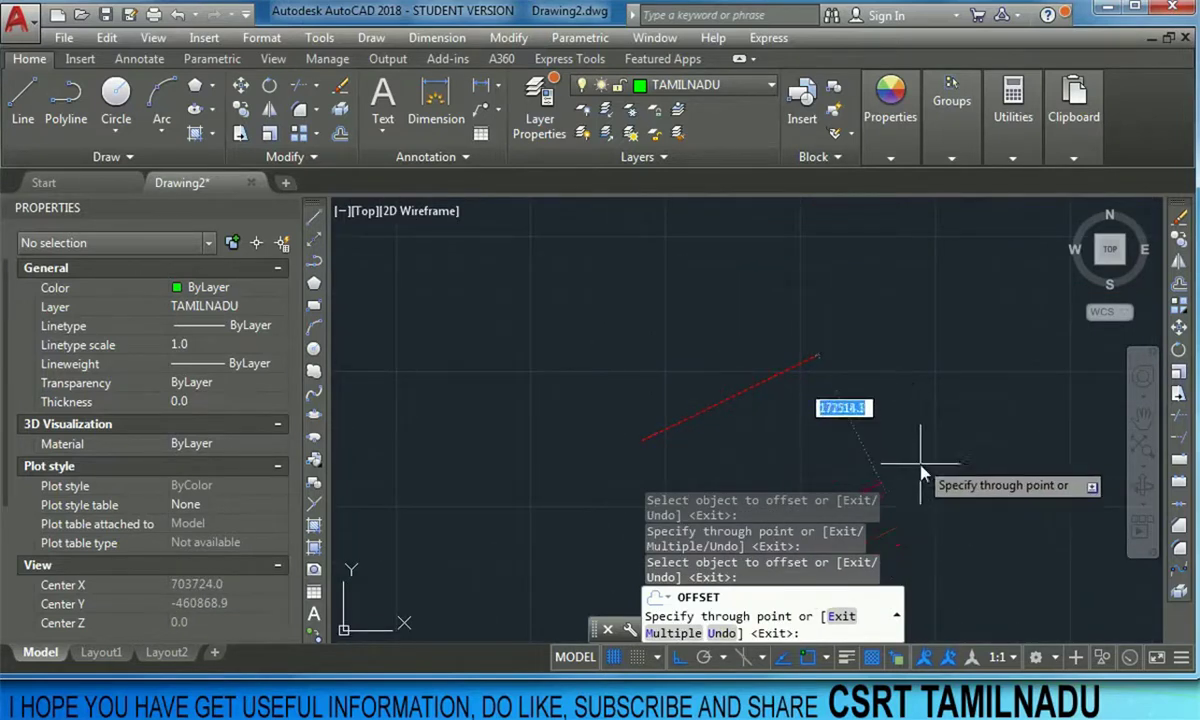
pyautogui.moveTo(919, 474)
pyautogui.mouseDown(button='middle')
pyautogui.moveTo(806, 400)
pyautogui.moveTo(796, 540)
pyautogui.mouseUp(button='middle')
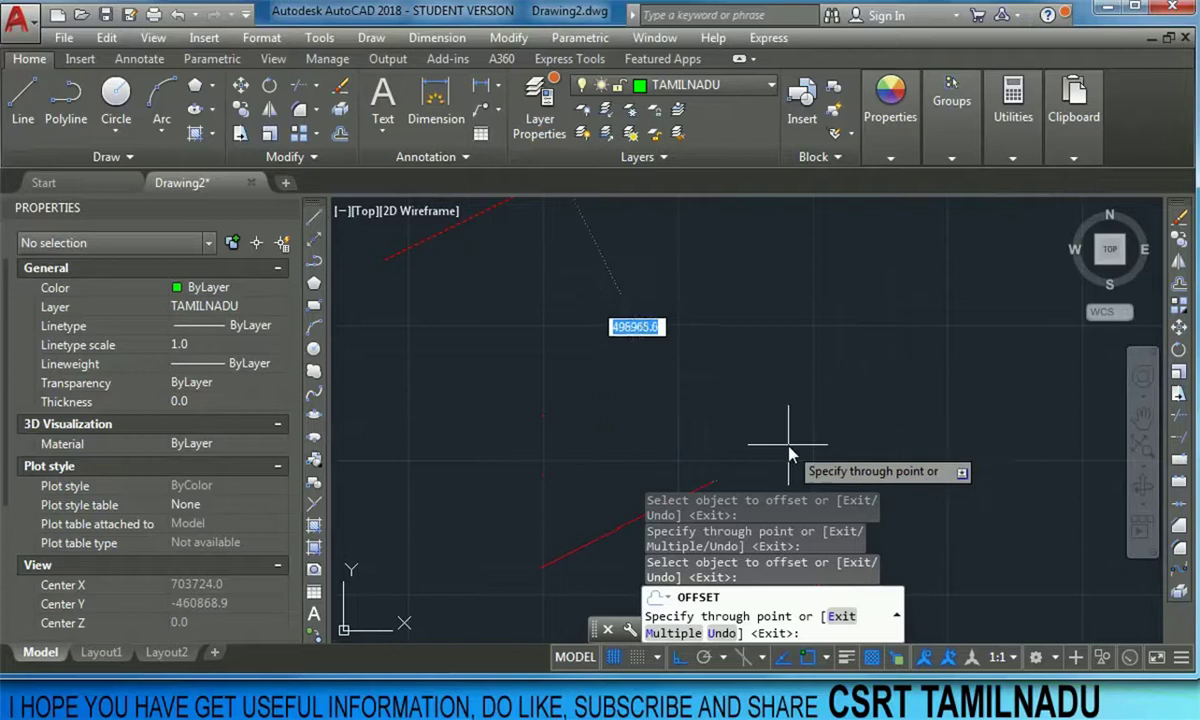
pyautogui.click(797, 400)
pyautogui.scroll(-3, 702, 362)
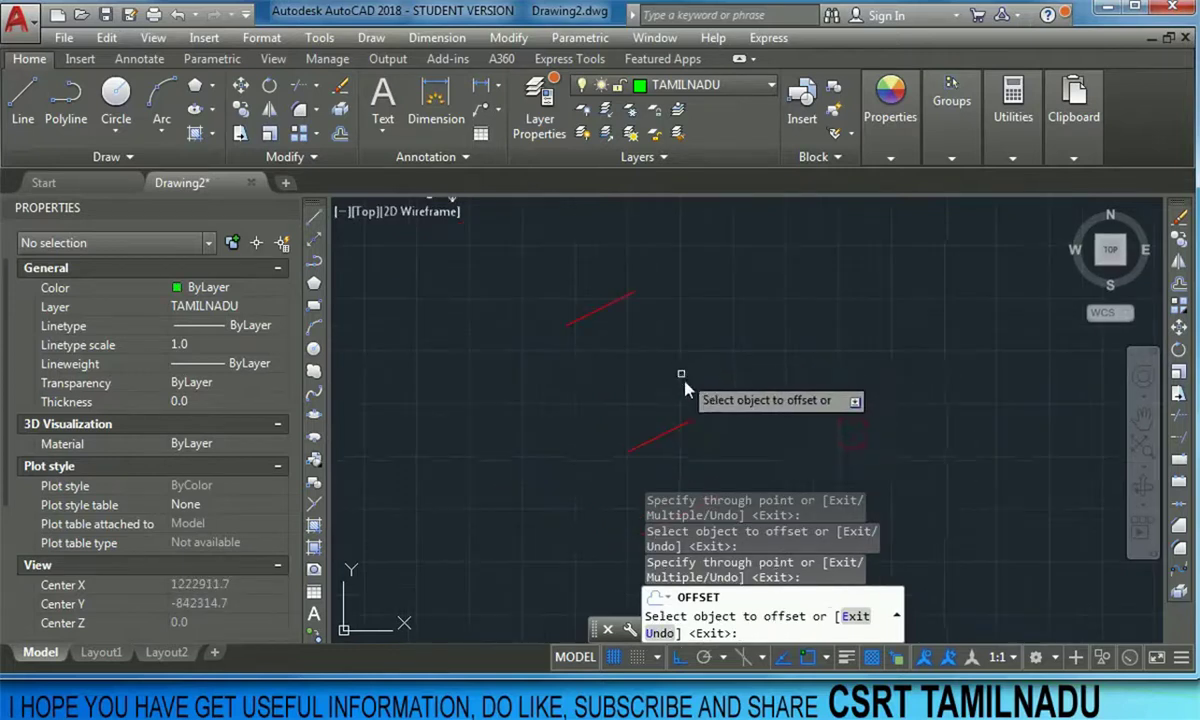
pyautogui.scroll(-3, 686, 380)
# Step: Erase the extra offset copy so a single red line remains
pyautogui.press('Escape')
pyautogui.click(700, 416)
pyautogui.click(682, 405)
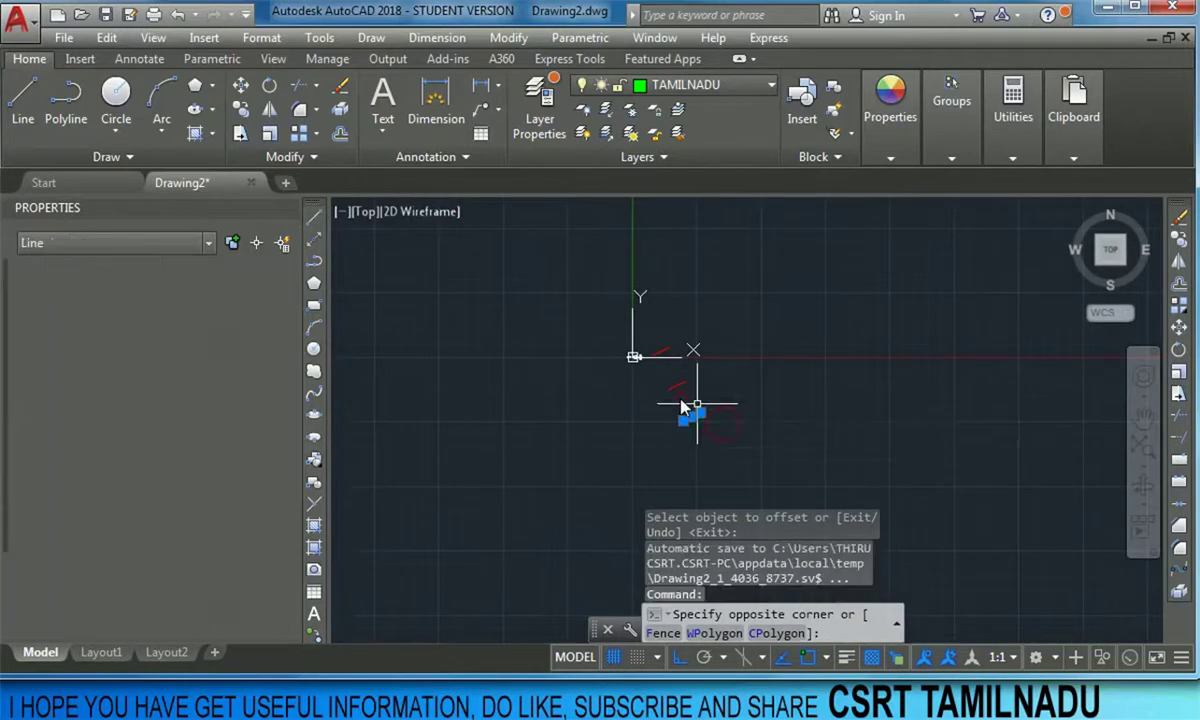
pyautogui.click(702, 430)
pyautogui.press('Delete')
pyautogui.moveTo(743, 243); pyautogui.dragTo(653, 366, button='middle')
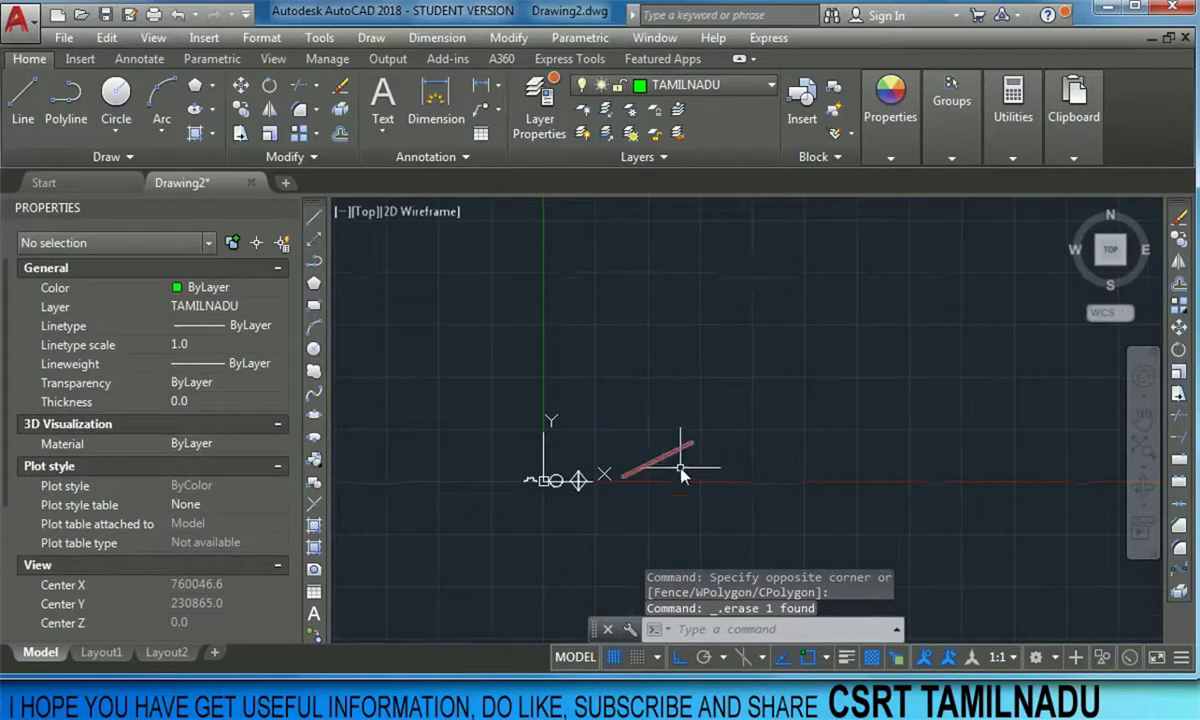
pyautogui.click(681, 474)
pyautogui.click(624, 396)
pyautogui.press('Escape')
# Step: Center the red line and run OFFSET with Erase source set to No and Through chosen
pyautogui.moveTo(707, 482); pyautogui.dragTo(793, 469, button='middle')
pyautogui.scroll(3, 583, 440)
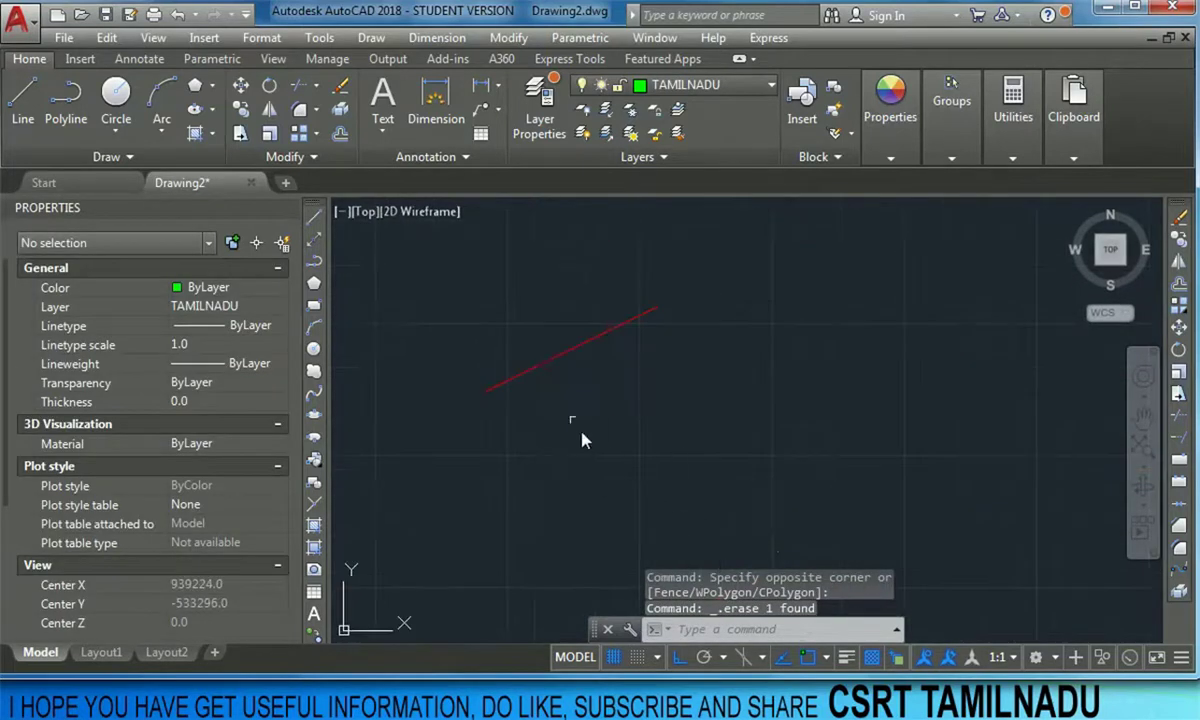
pyautogui.moveTo(583, 440); pyautogui.dragTo(549, 375, button='middle')
pyautogui.scroll(2, 714, 462)
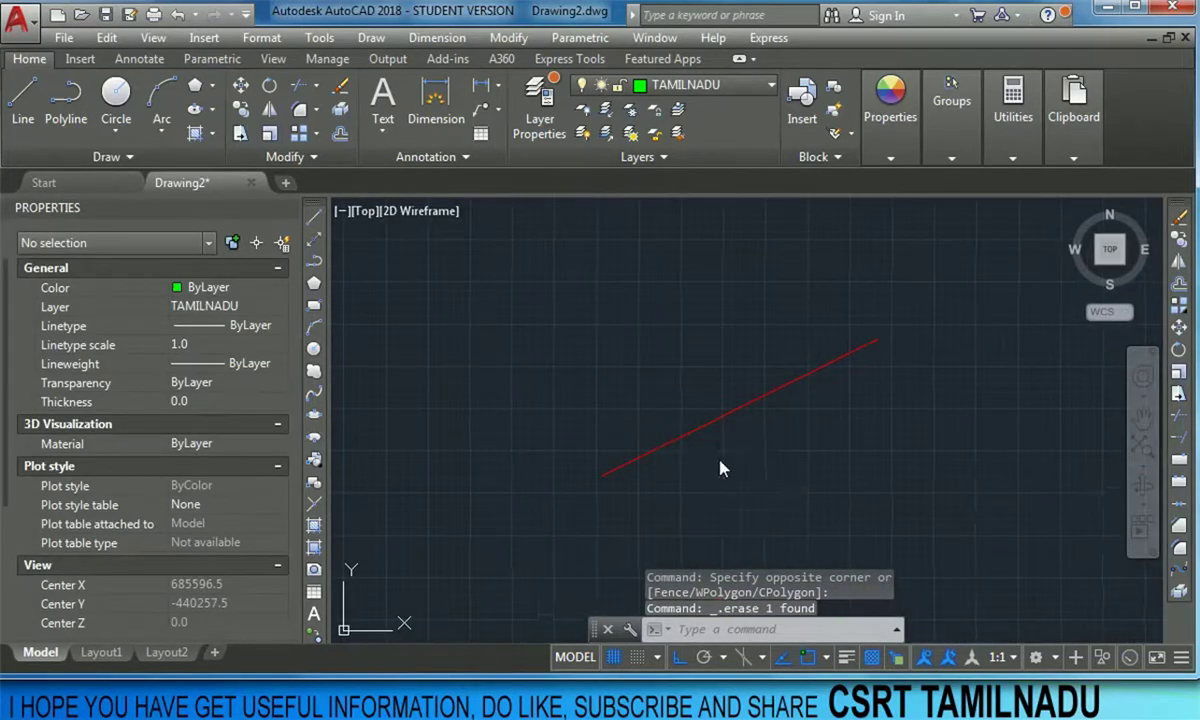
pyautogui.write('o')
pyautogui.press('Return')
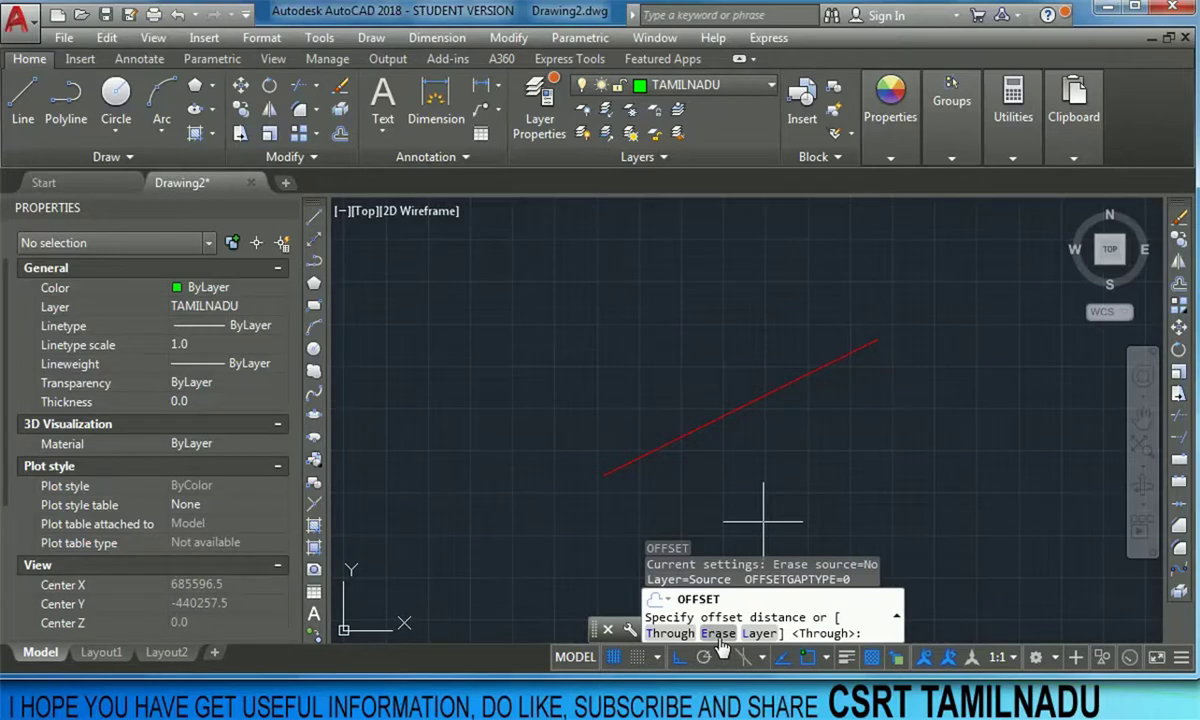
pyautogui.click(718, 636)
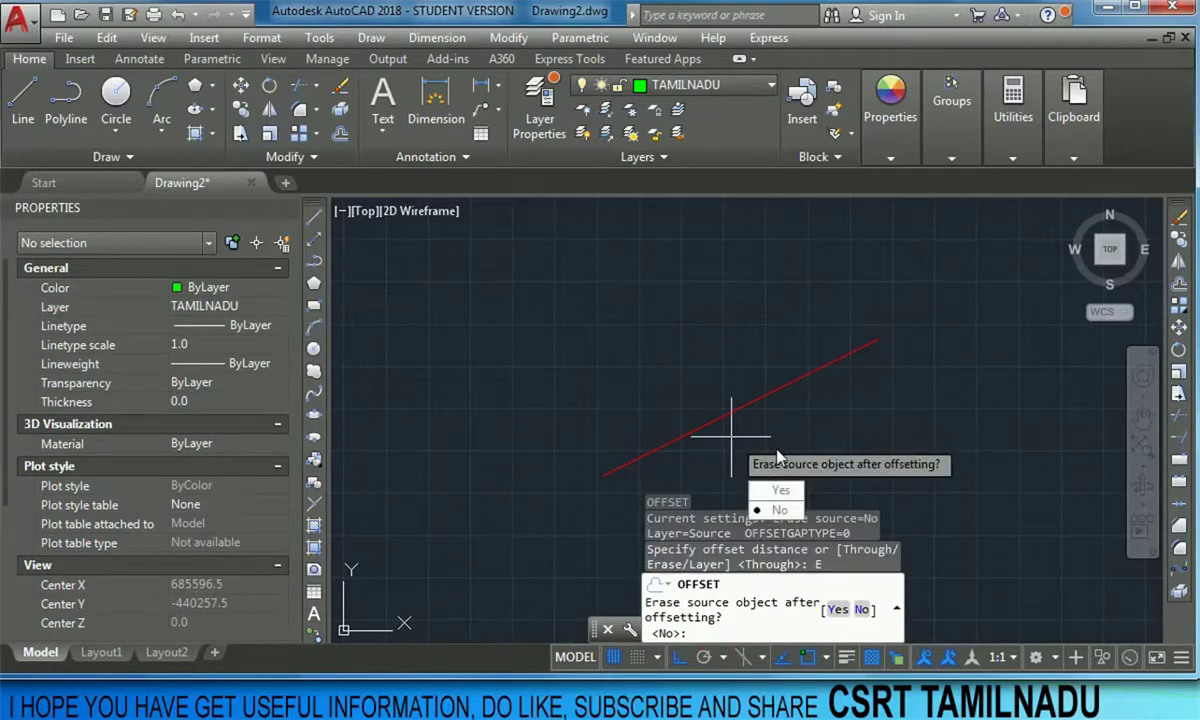
pyautogui.click(861, 610)
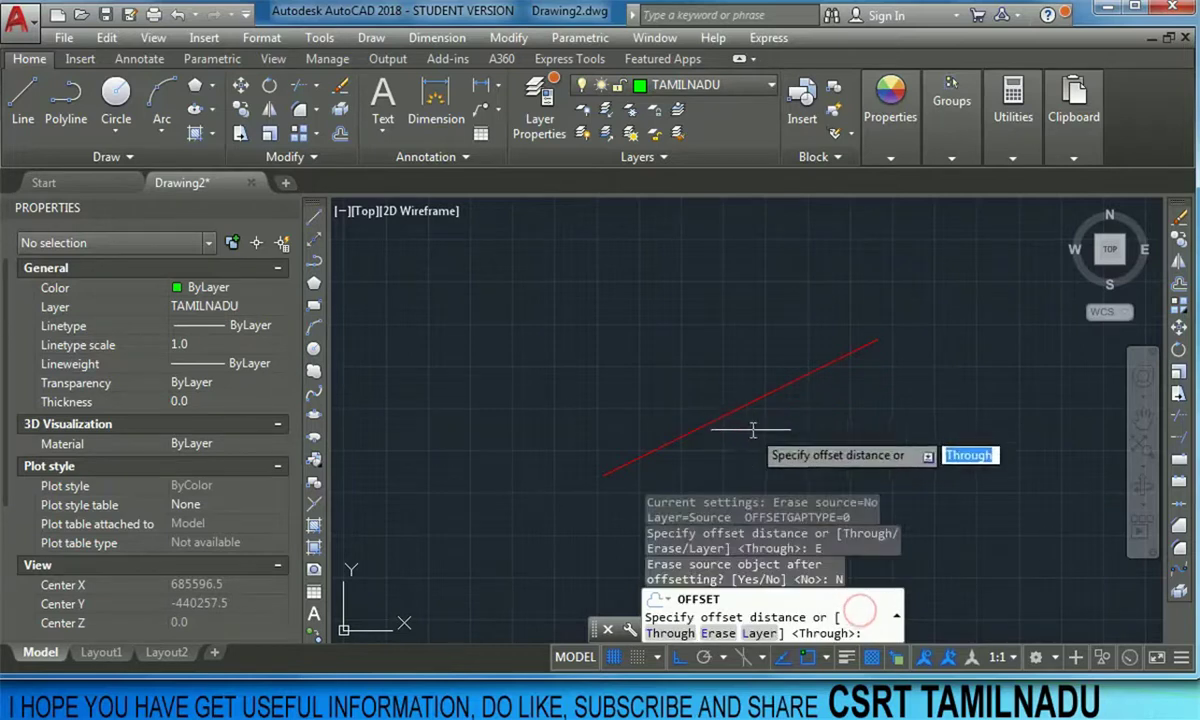
pyautogui.write('T')
pyautogui.press('Return')
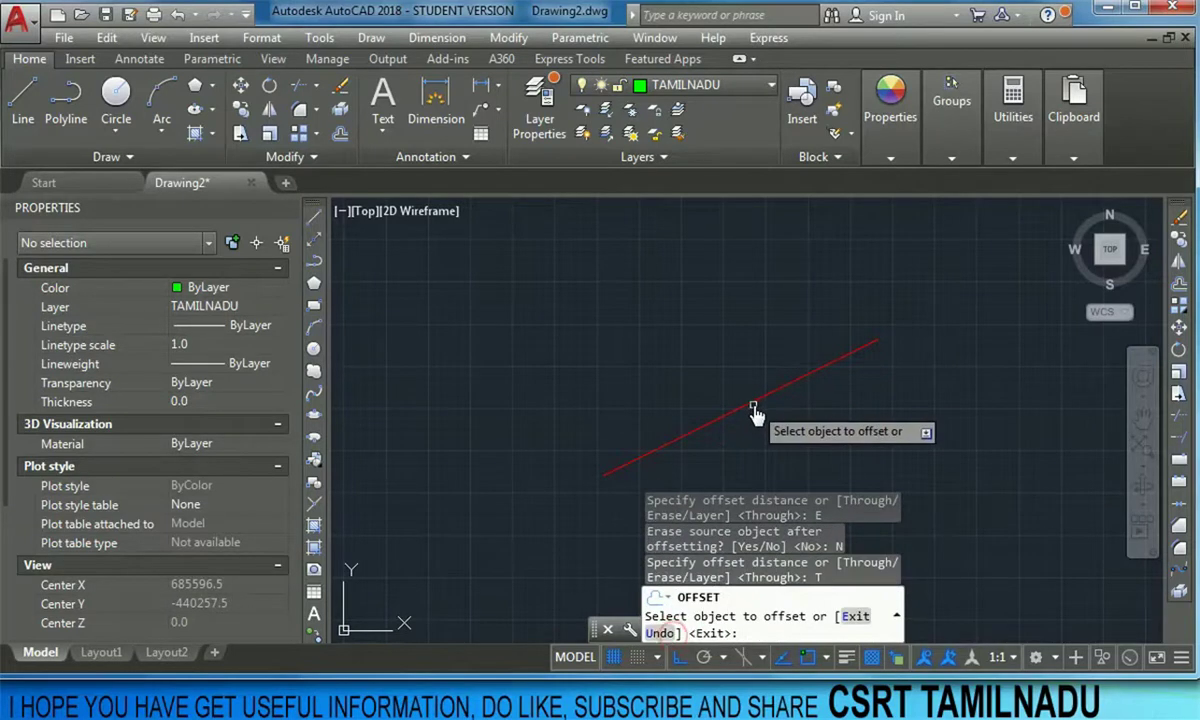
# Step: Place two parallel copies through picked points, giving three red lines
pyautogui.click(760, 400)
pyautogui.moveTo(810, 425); pyautogui.dragTo(703, 297, button='middle')
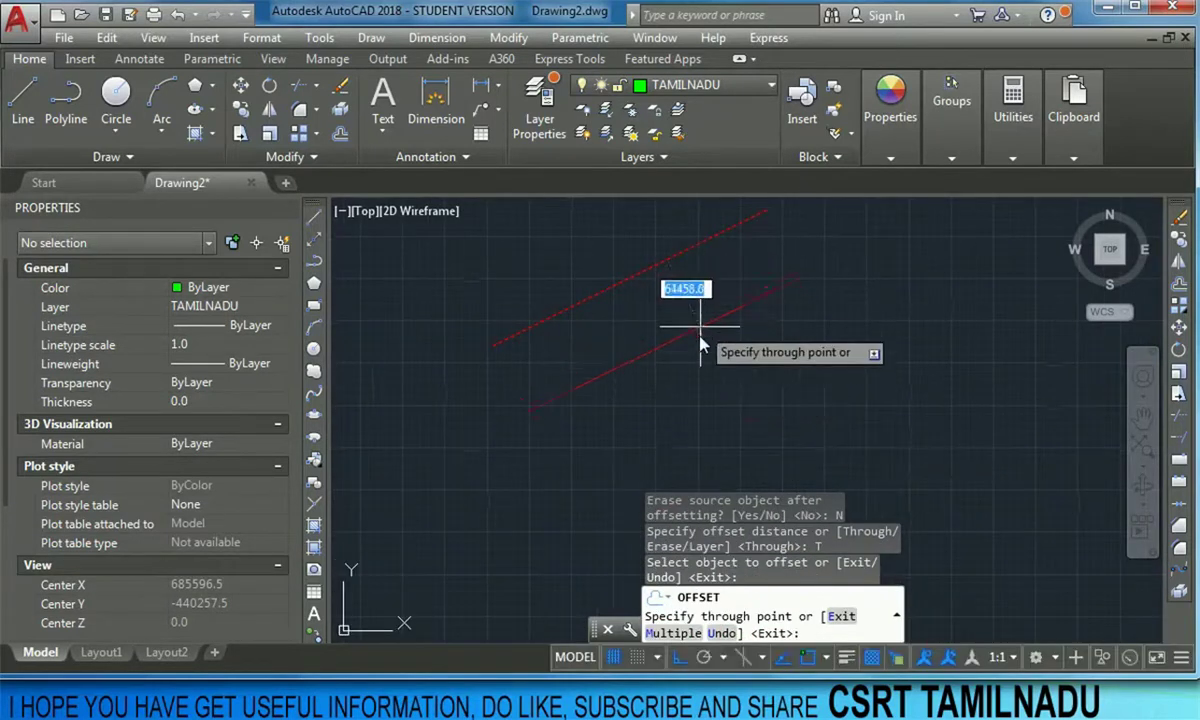
pyautogui.click(694, 341)
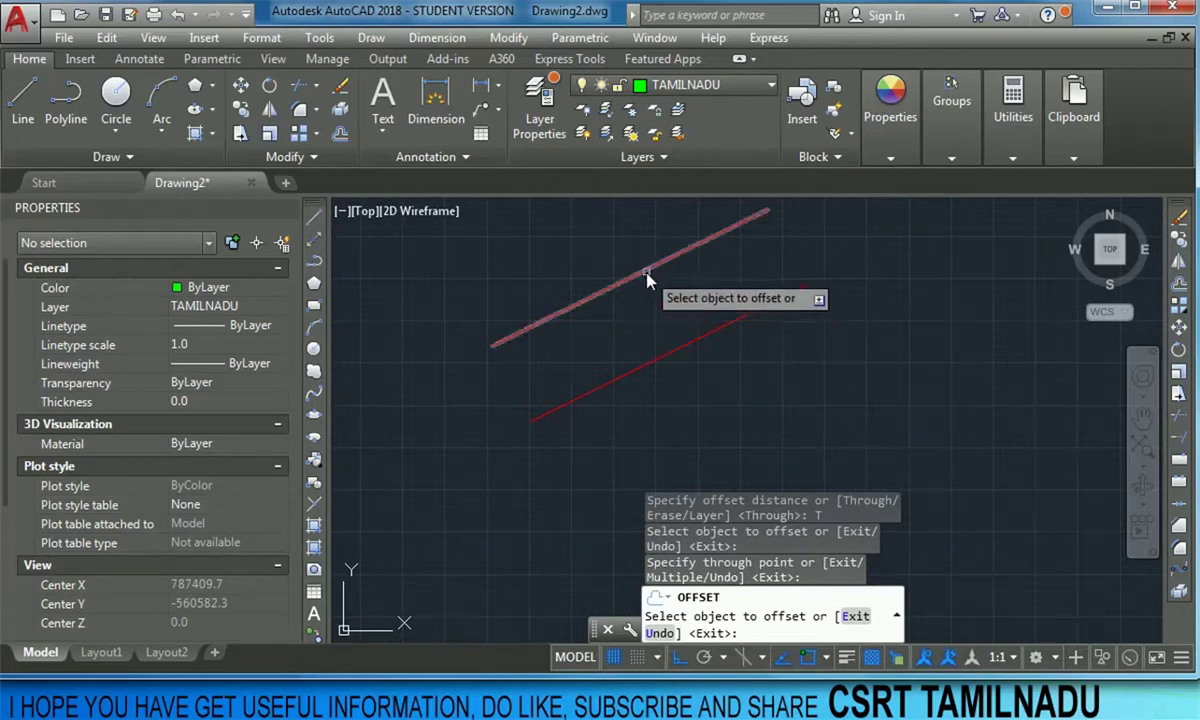
pyautogui.click(694, 341)
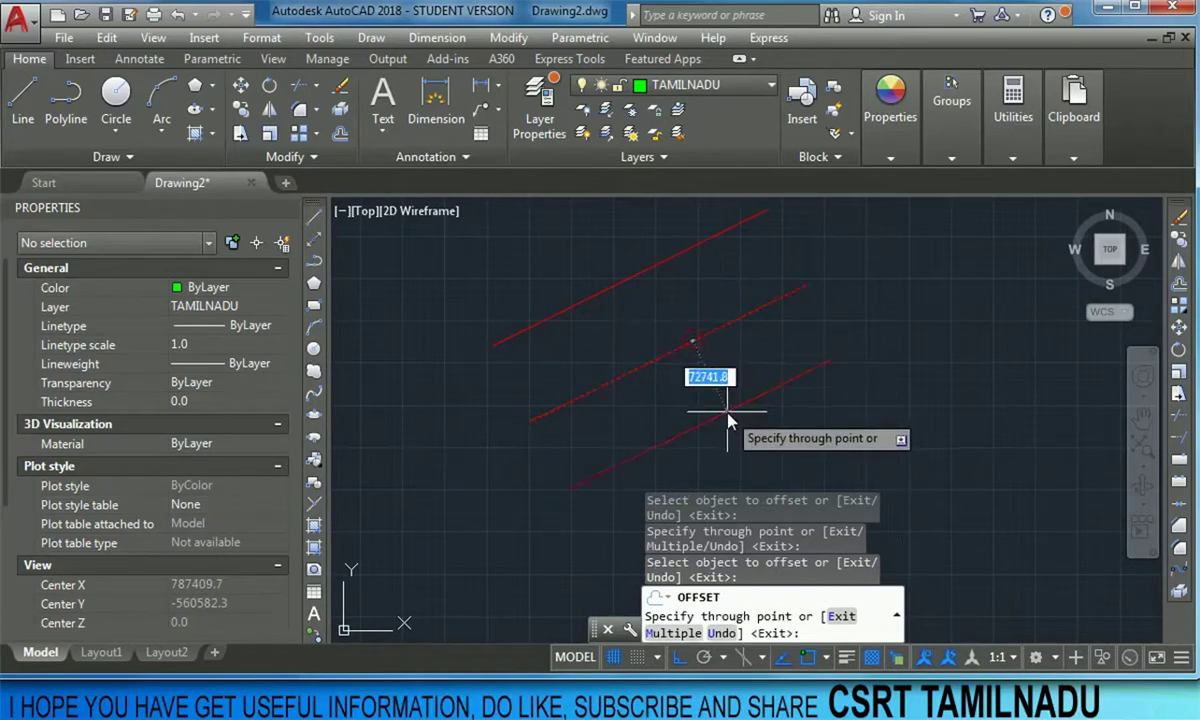
pyautogui.click(721, 404)
pyautogui.press('Return')
pyautogui.write('E')
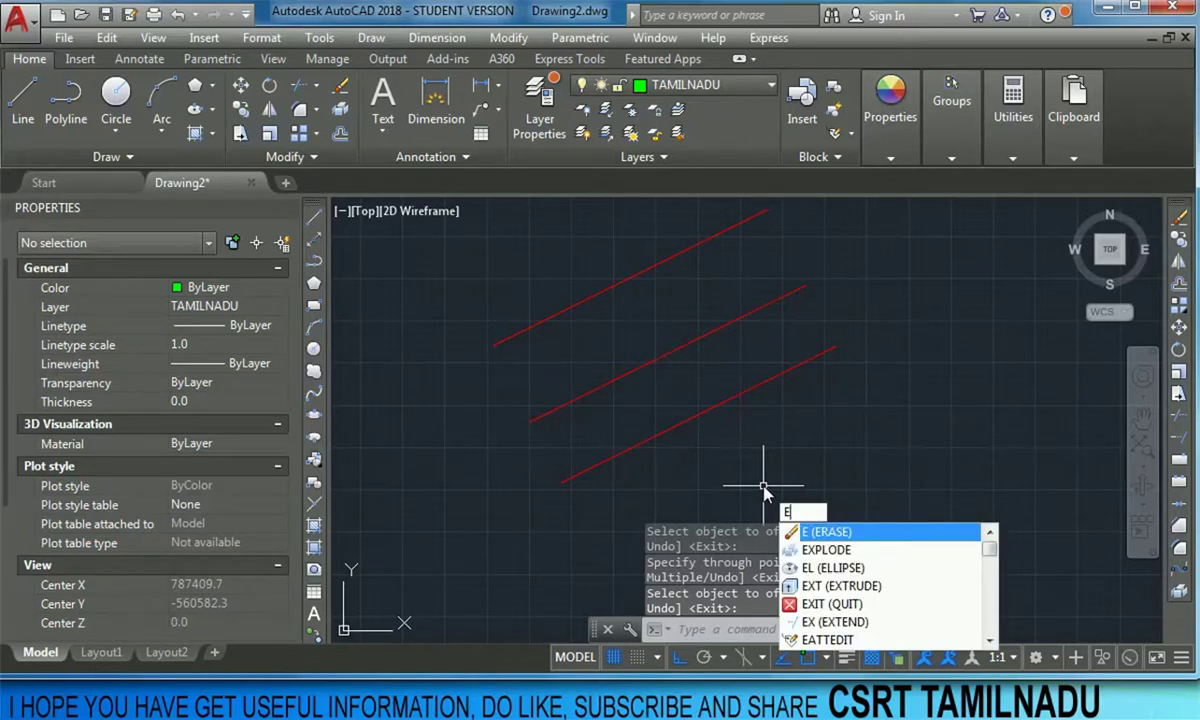
pyautogui.press('Escape')
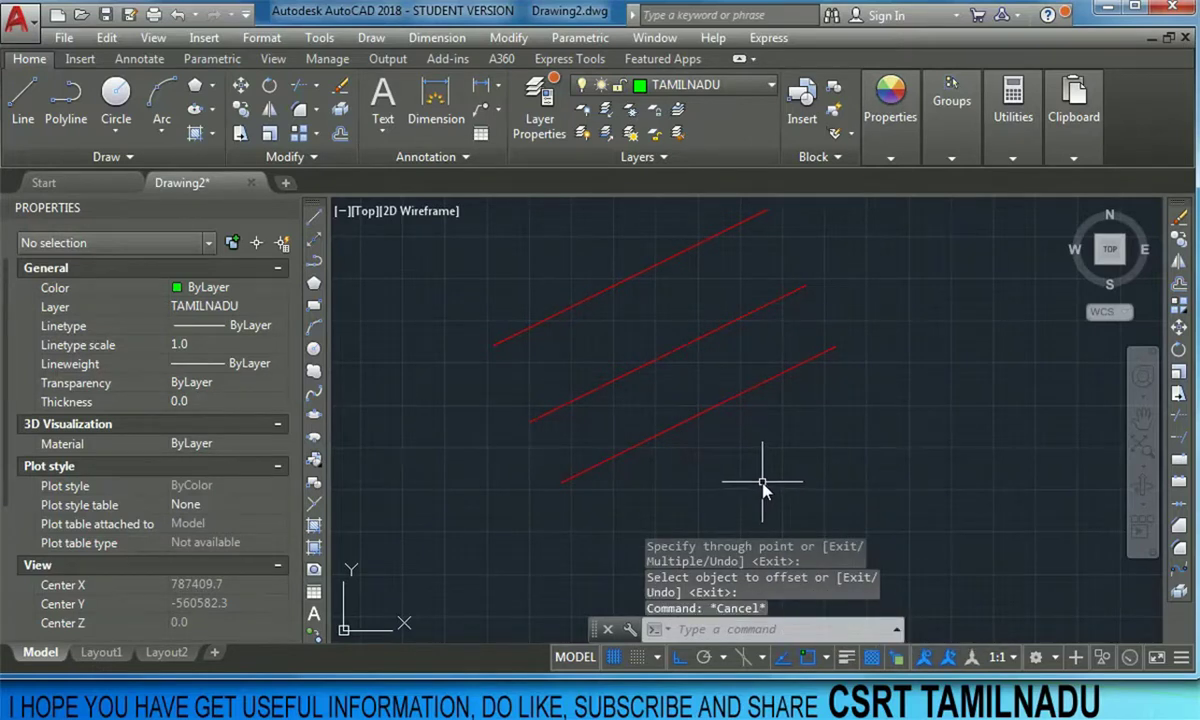
# Step: Run OFFSET with Erase source set to Yes and the Through option
pyautogui.write('o')
pyautogui.press('Return')
pyautogui.write('e')
pyautogui.press('Return')
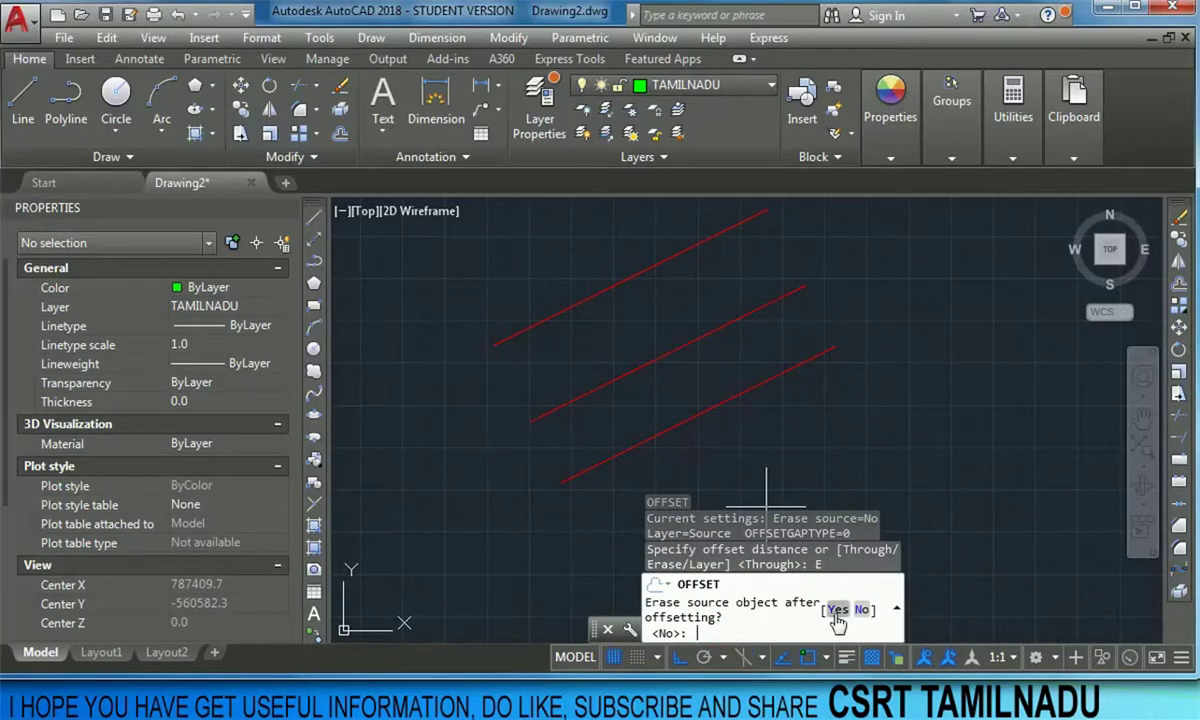
pyautogui.click(836, 610)
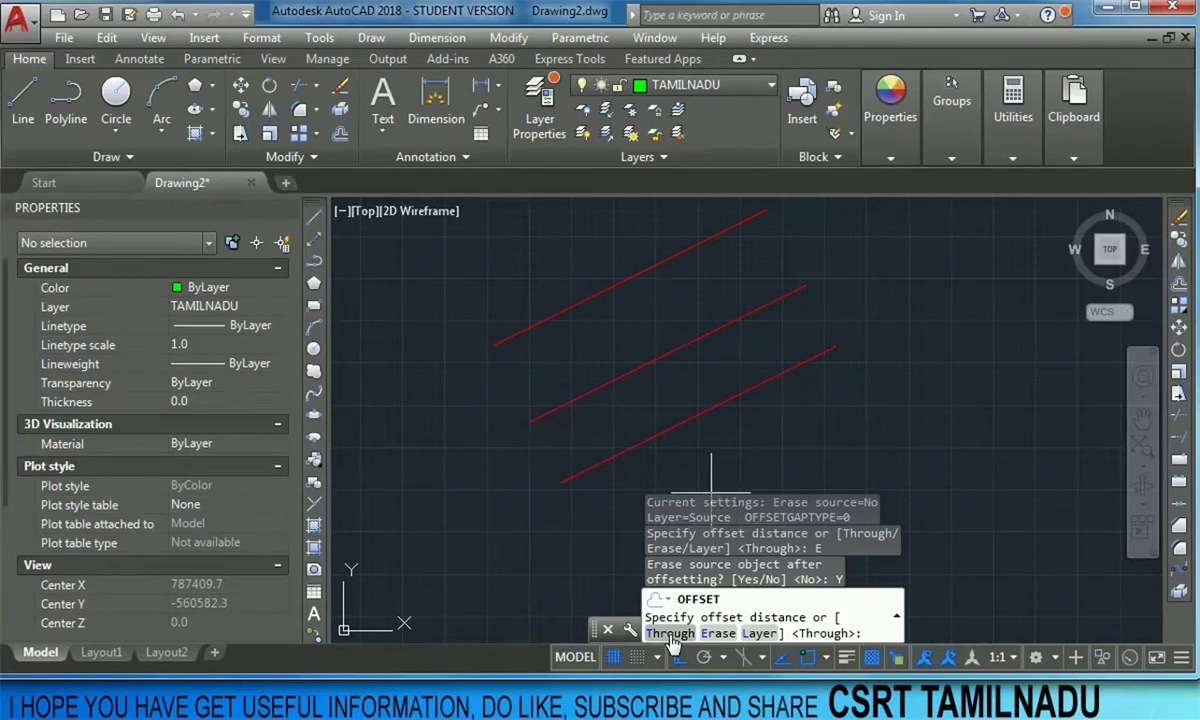
pyautogui.write('T')
pyautogui.press('Return')
# Step: Move the bottom red line through a new picked point, removing the original
pyautogui.click(715, 406)
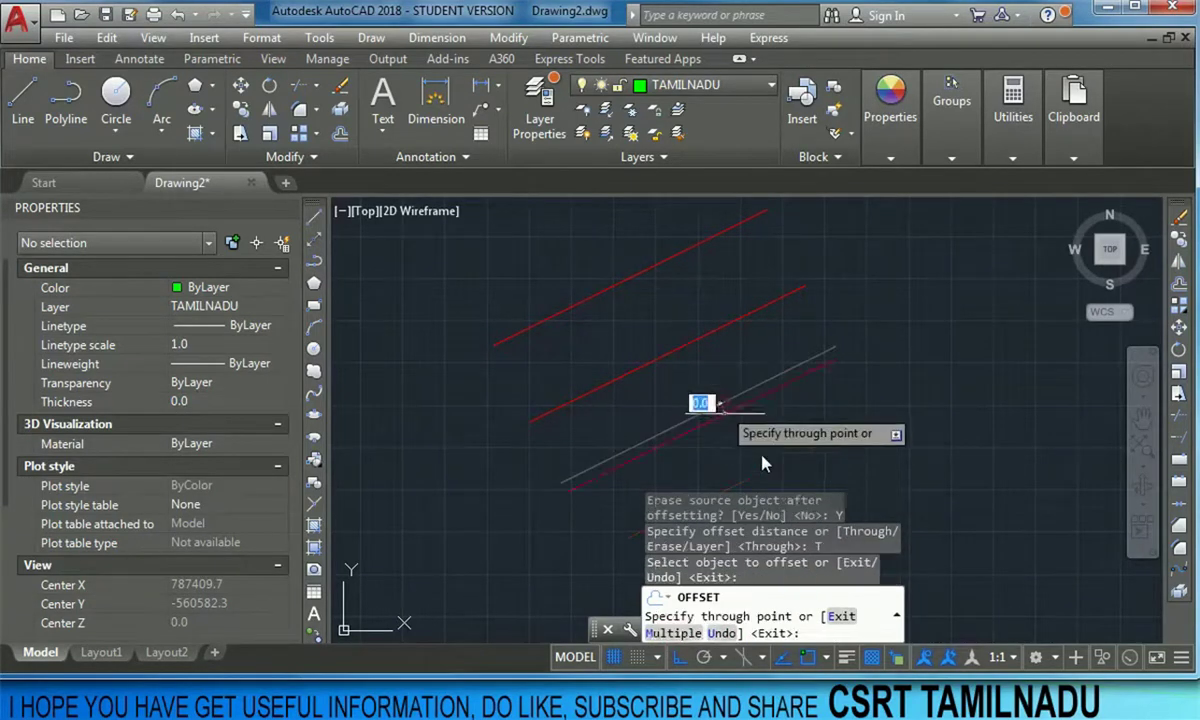
pyautogui.moveTo(808, 452); pyautogui.dragTo(700, 335, button='middle')
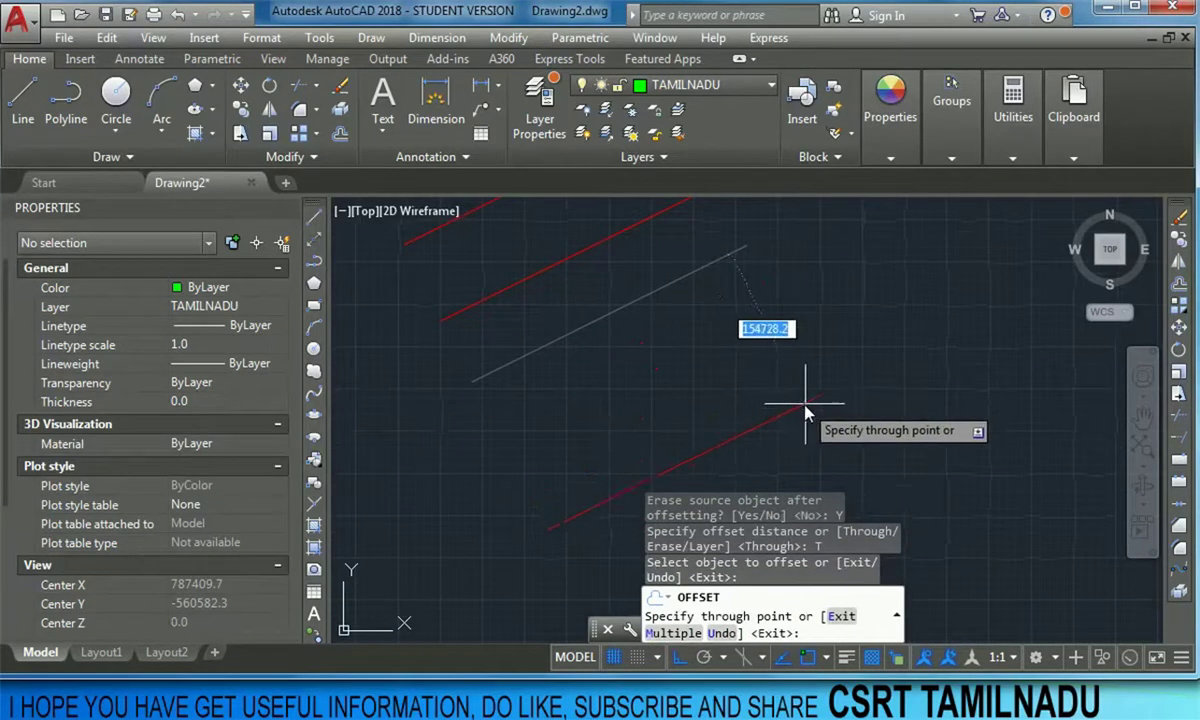
pyautogui.click(813, 412)
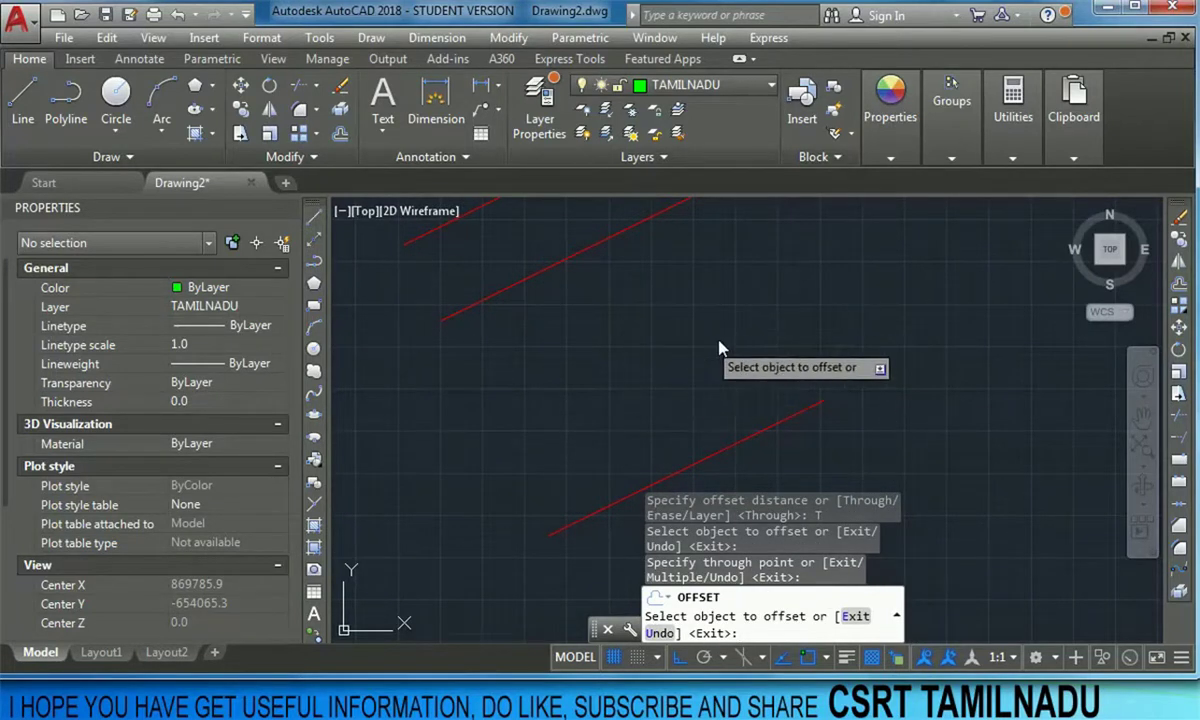
pyautogui.scroll(-2, 833, 438)
pyautogui.scroll(-2, 835, 440)
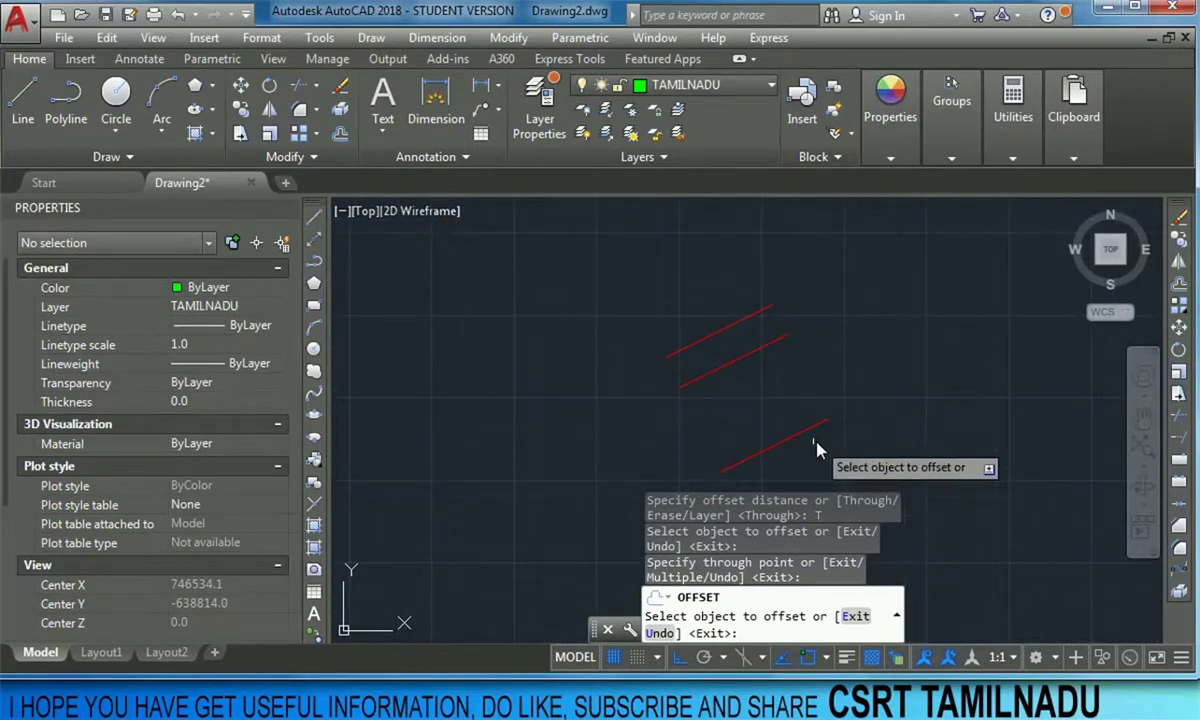
# Step: Window-select and delete the middle and bottom red lines, leaving only the original diagonal
pyautogui.press('Escape')
pyautogui.moveTo(838, 452); pyautogui.dragTo(716, 302)
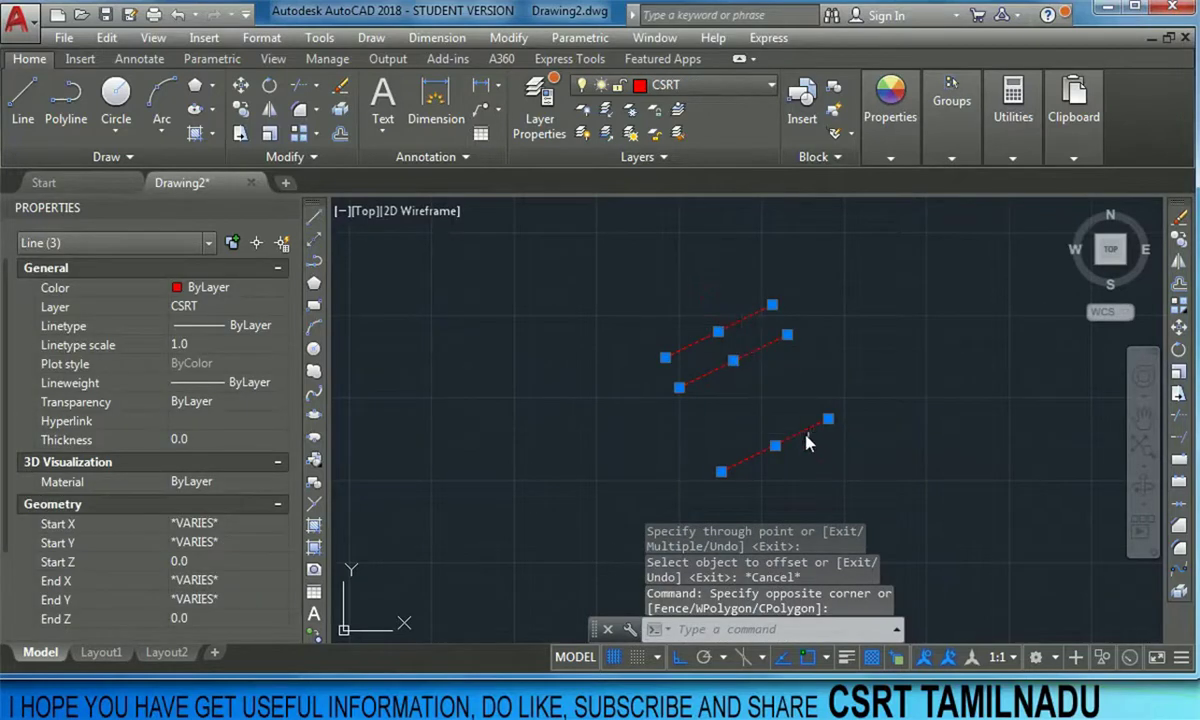
pyautogui.press('Escape')
pyautogui.click(828, 475)
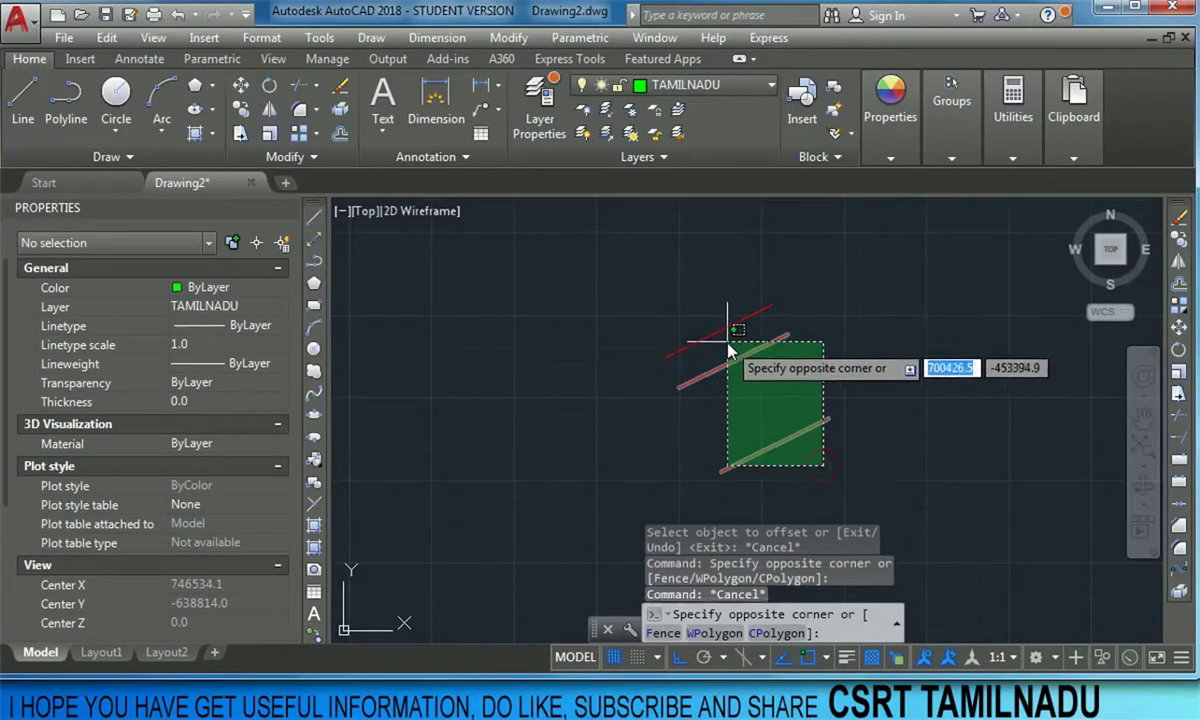
pyautogui.click(735, 363)
pyautogui.press('Delete')
pyautogui.scroll(5, 700, 330)
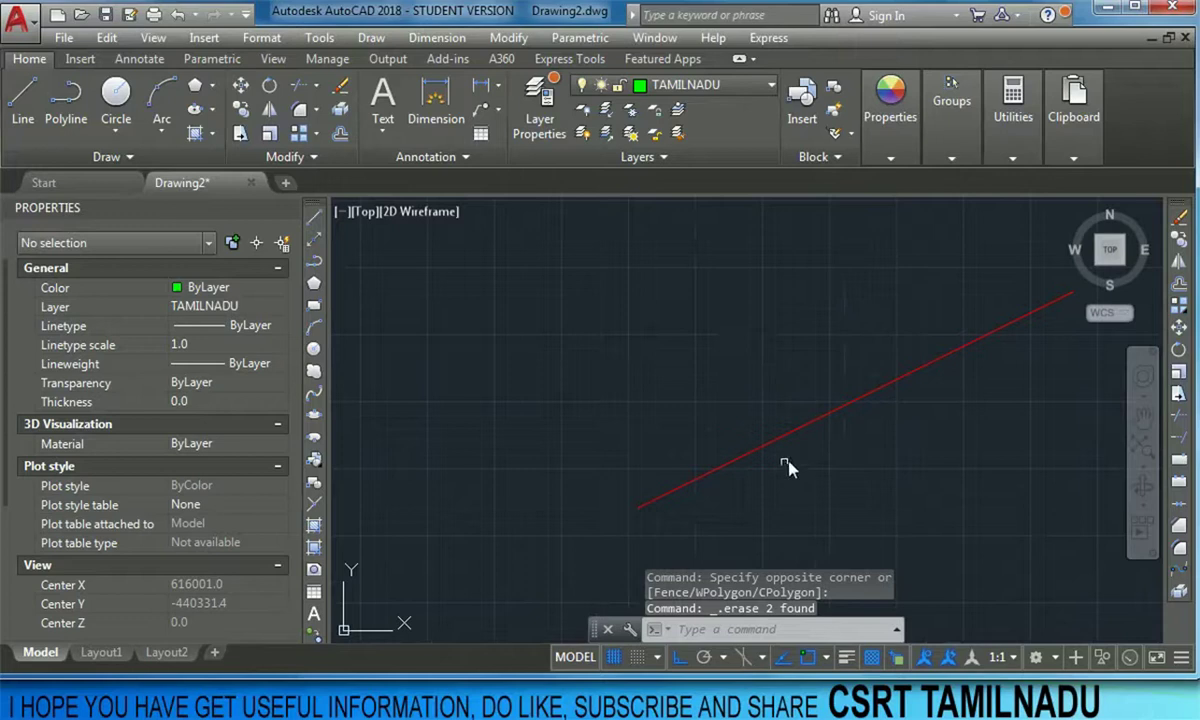
pyautogui.write('O')
pyautogui.press('Return')
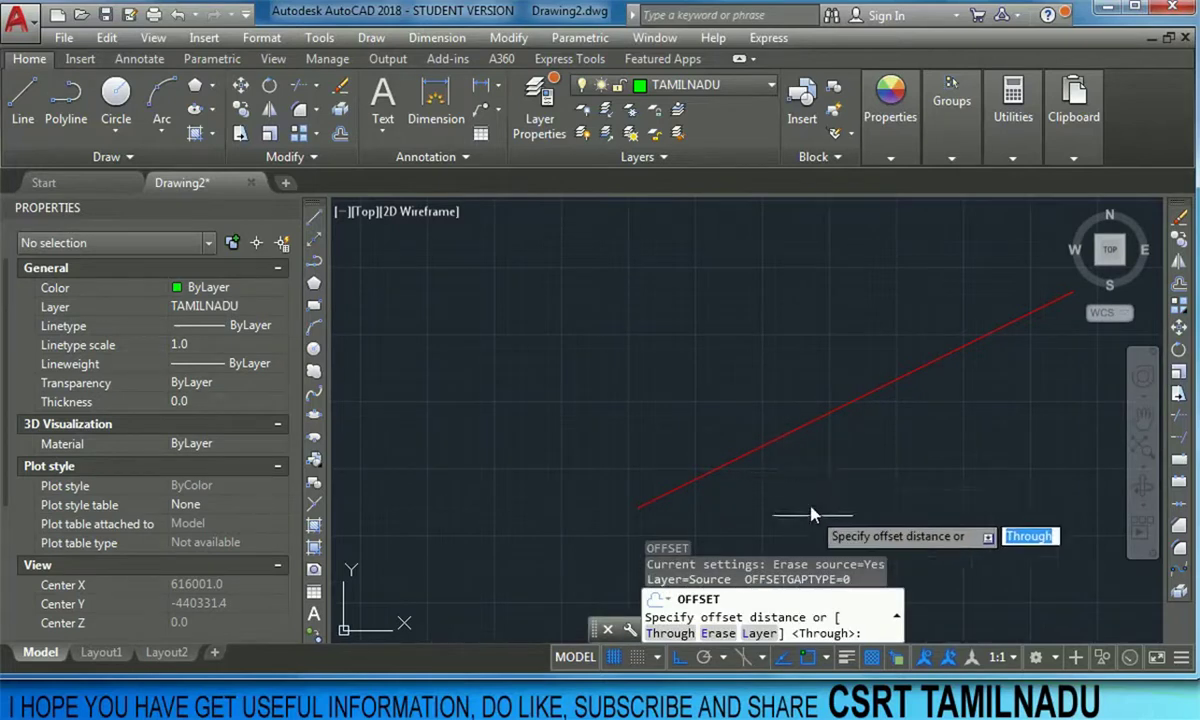
pyautogui.press('Escape')
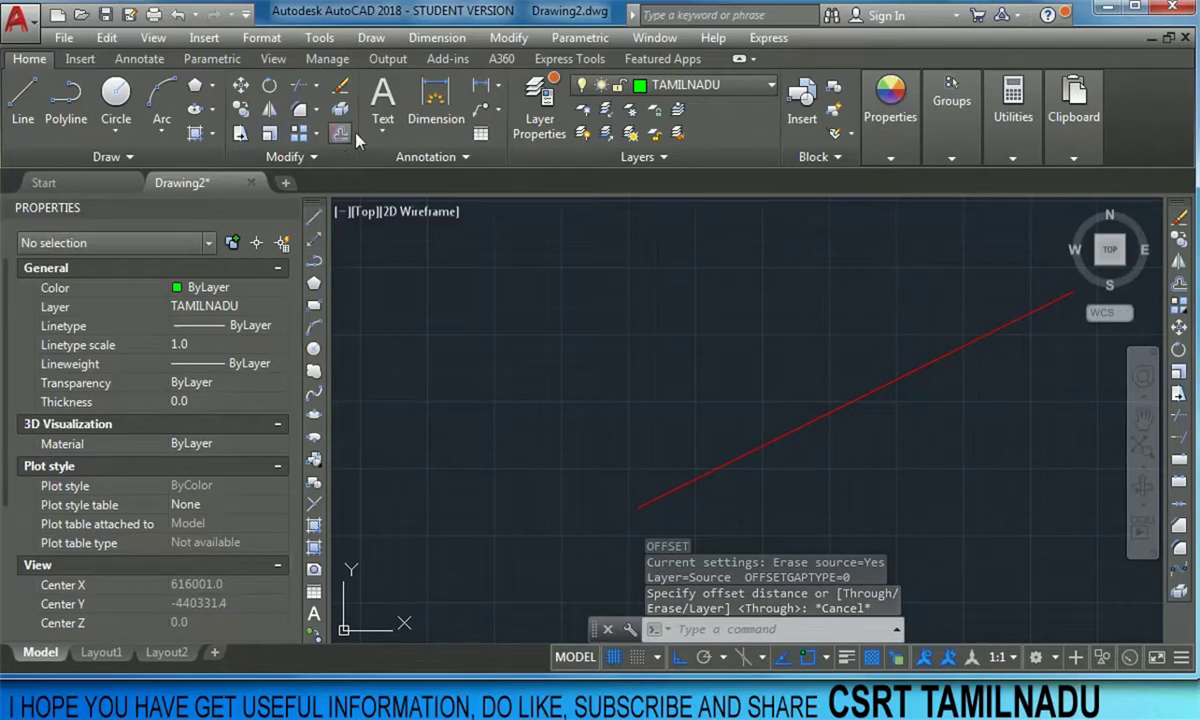
pyautogui.click(342, 134)
pyautogui.moveTo(862, 509); pyautogui.dragTo(643, 396, button='middle')
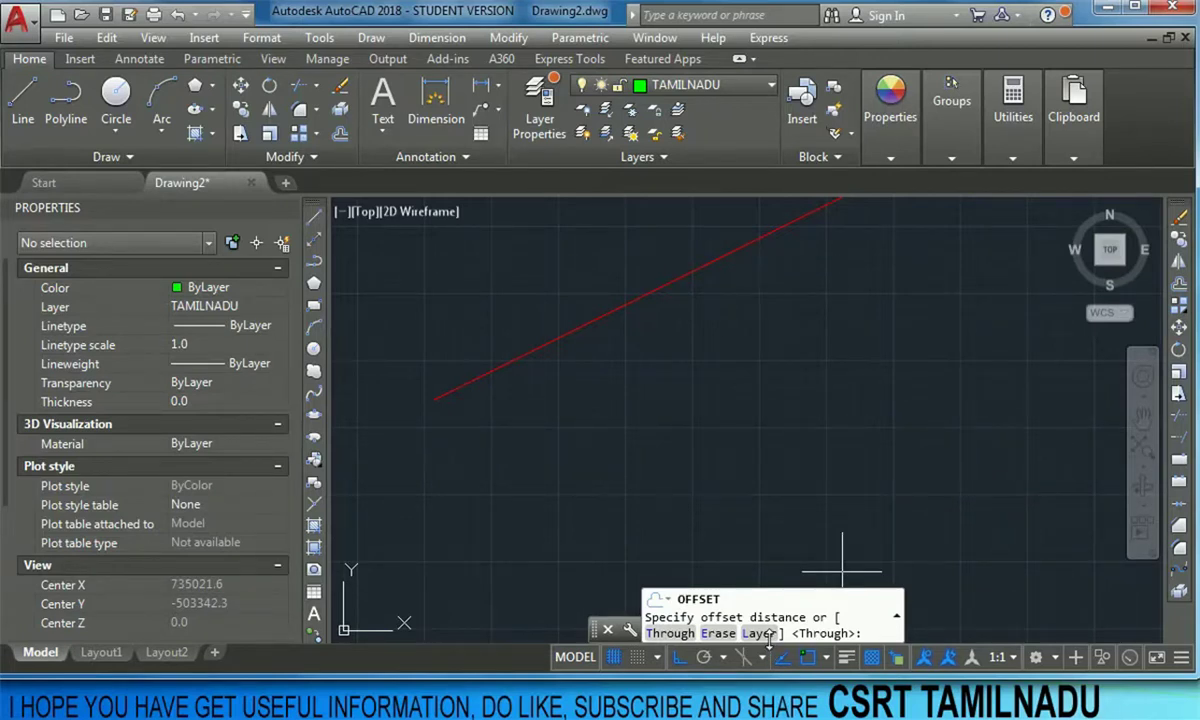
pyautogui.press('Escape')
pyautogui.click(645, 395)
pyautogui.click(534, 277)
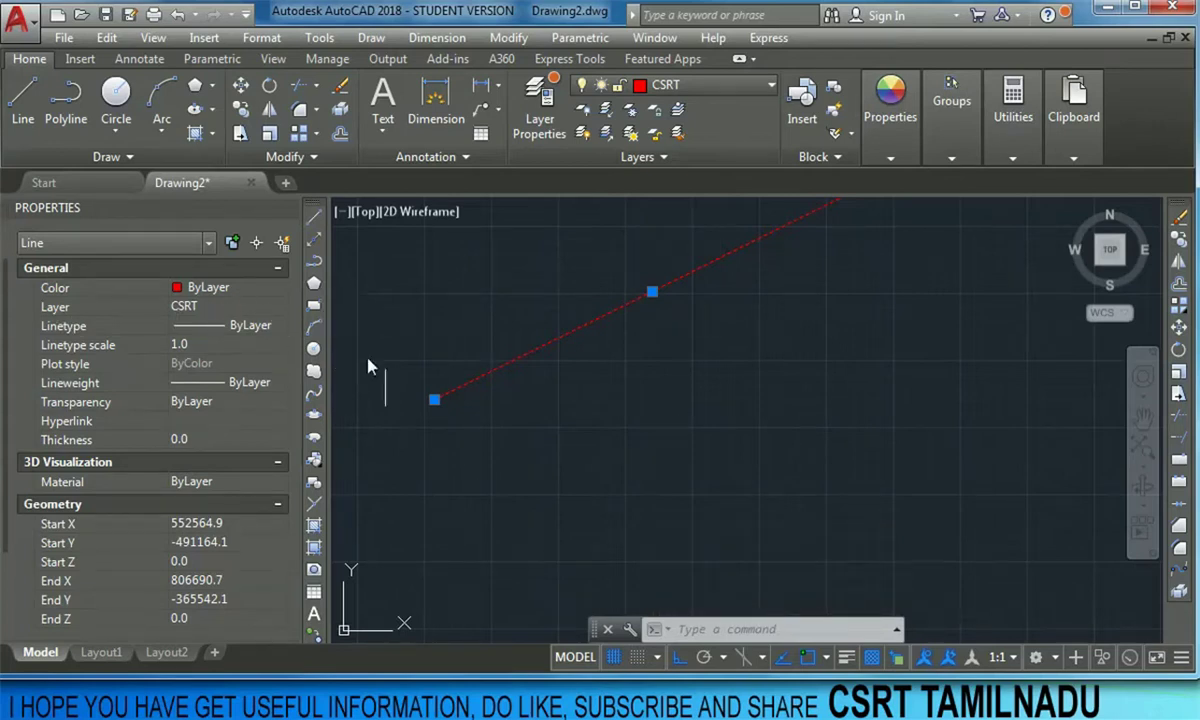
pyautogui.click(614, 489)
pyautogui.press('Escape')
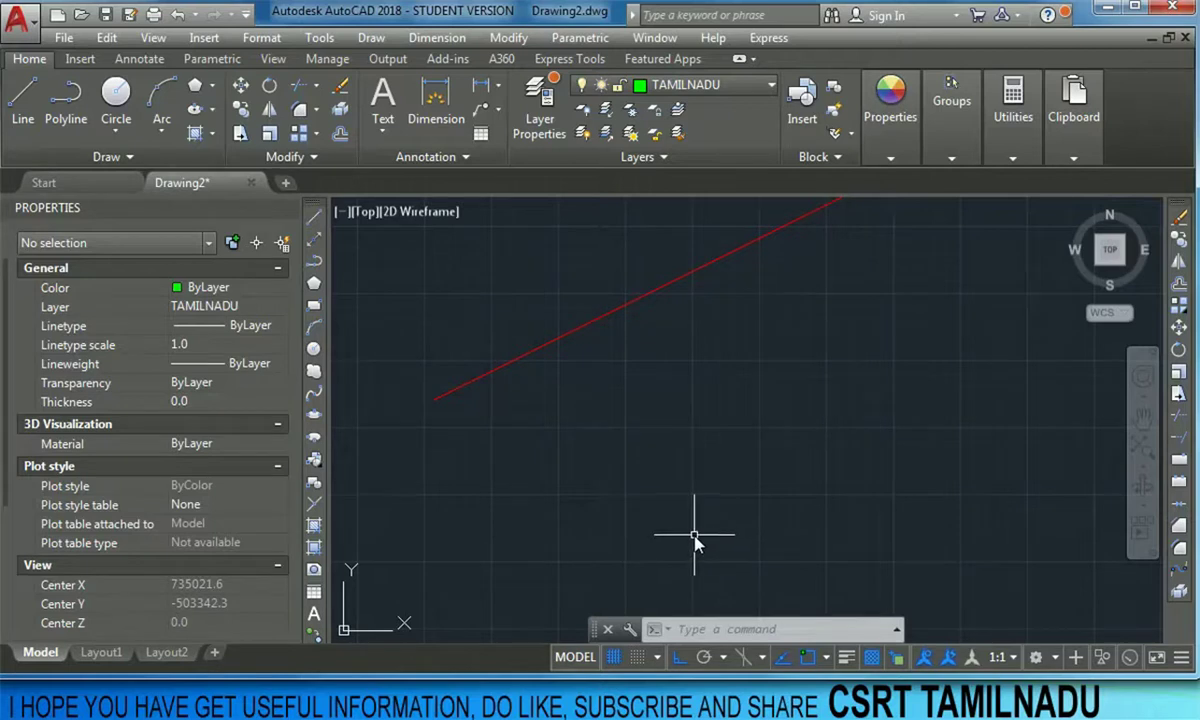
pyautogui.click(508, 37)
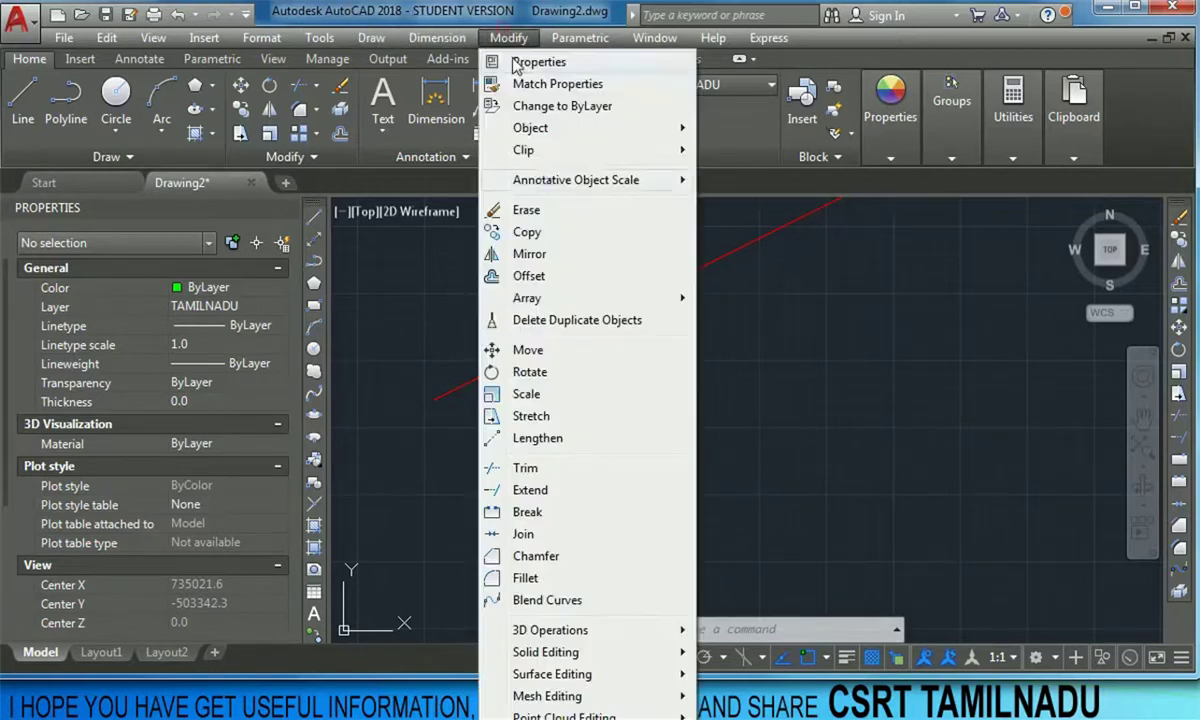
pyautogui.click(530, 276)
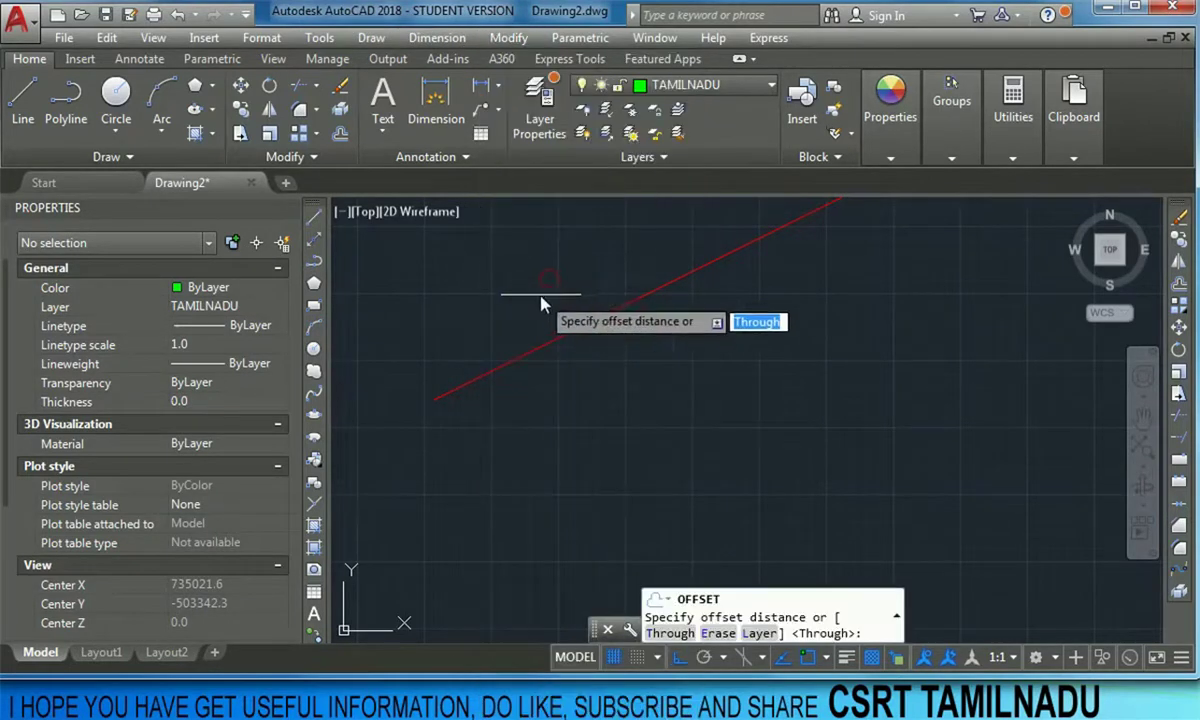
pyautogui.click(759, 633)
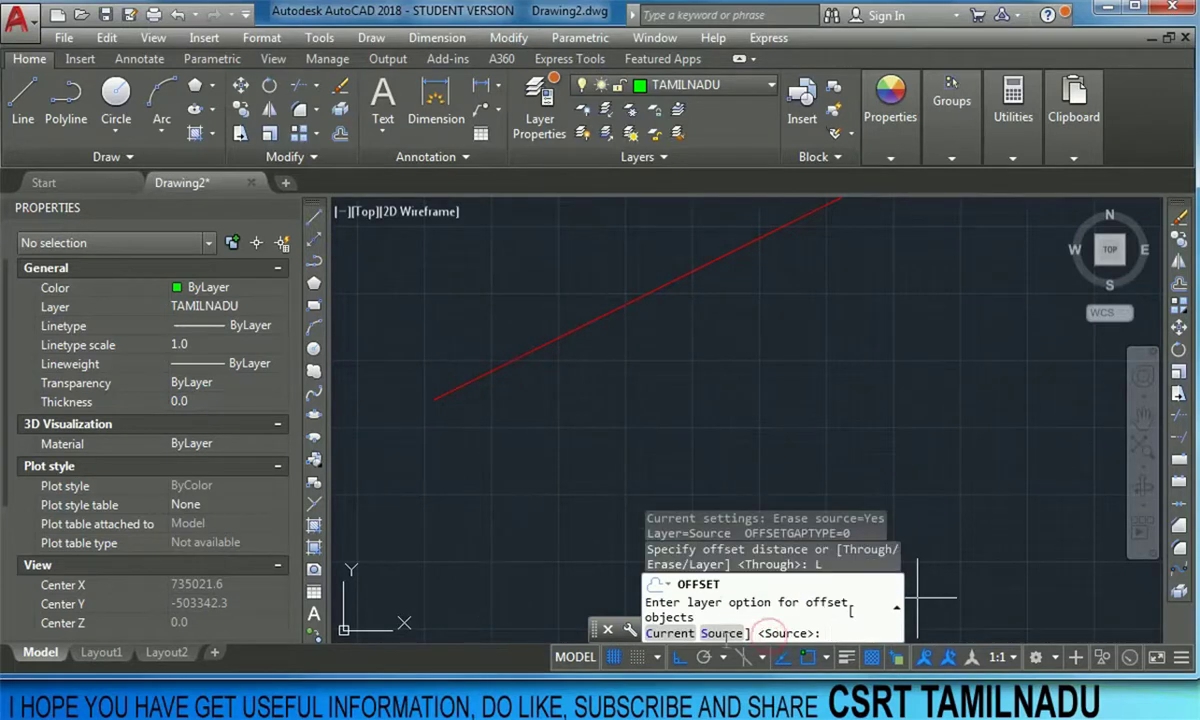
pyautogui.click(678, 636)
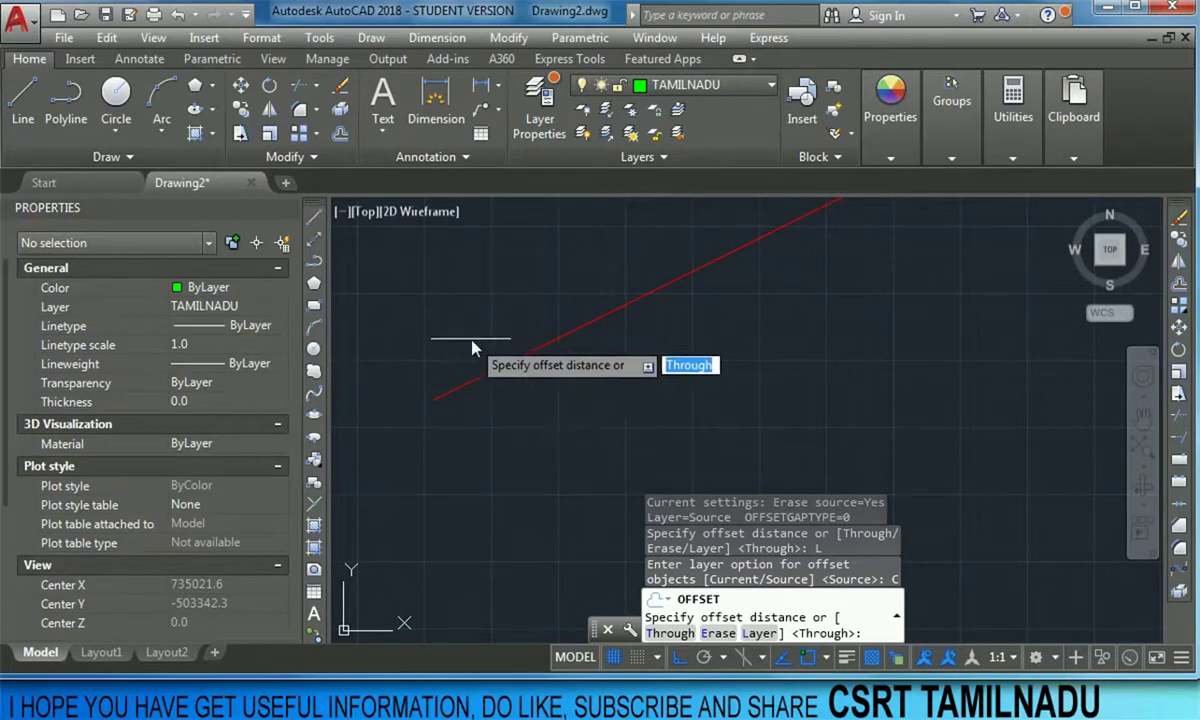
pyautogui.click(678, 636)
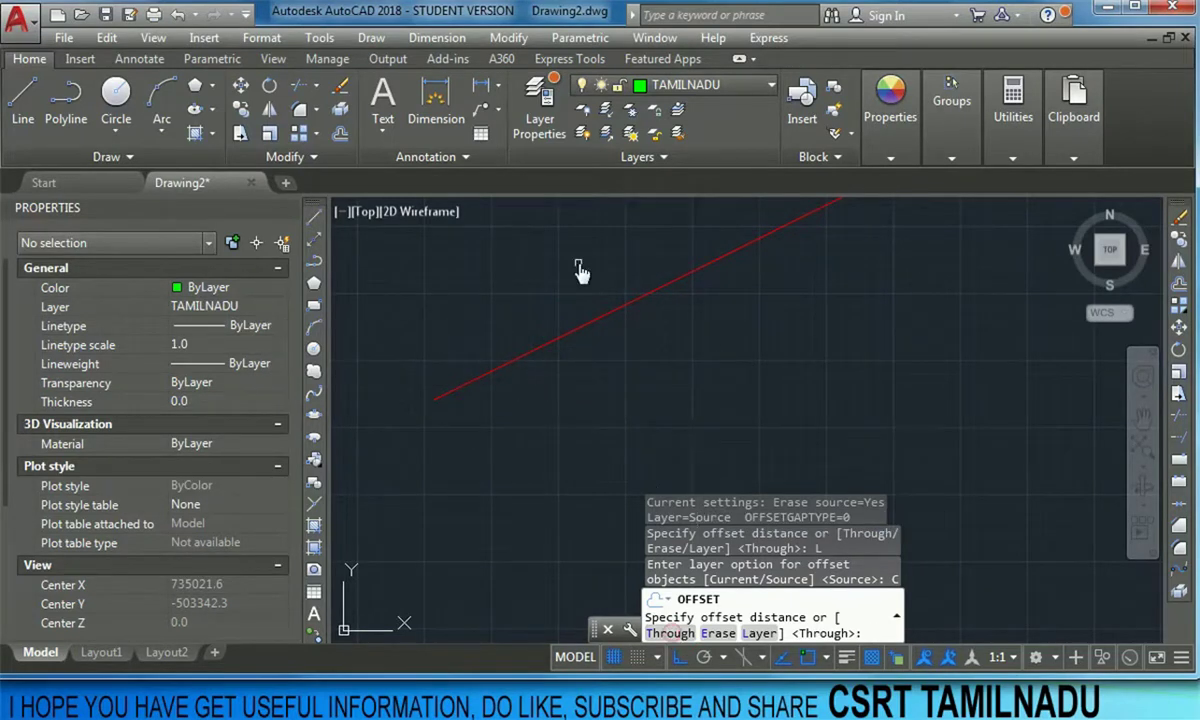
pyautogui.click(609, 312)
pyautogui.click(729, 392)
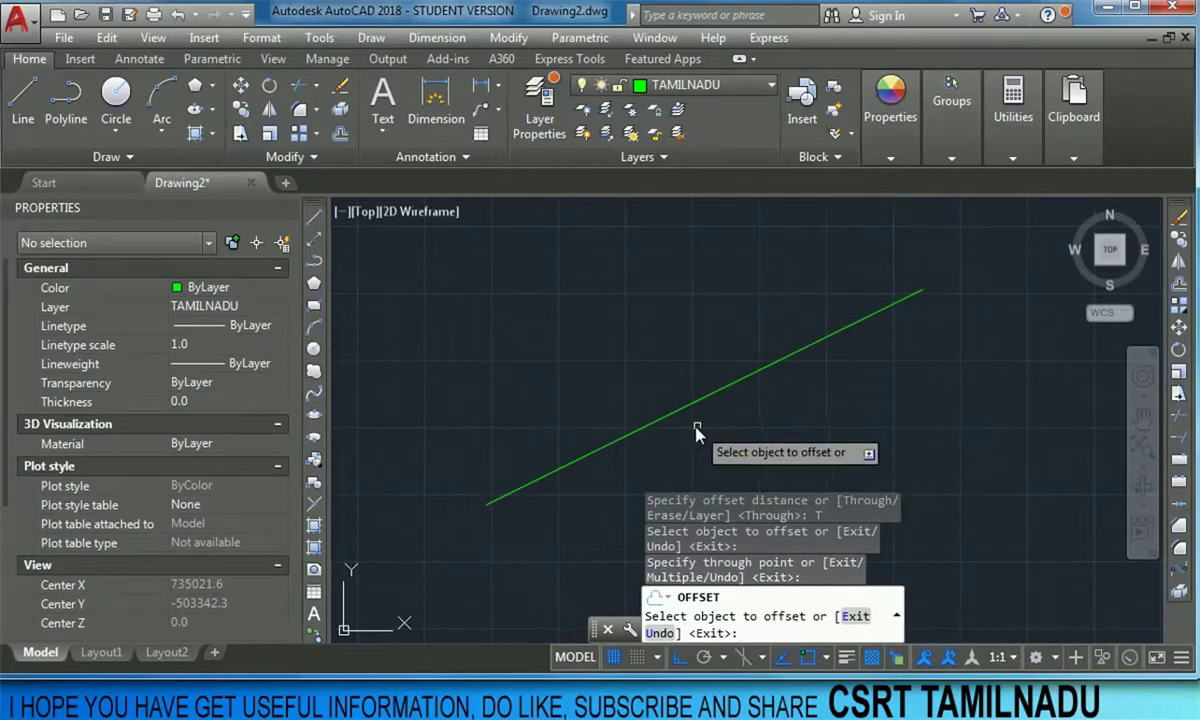
pyautogui.press('Return')
pyautogui.click(732, 430)
pyautogui.click(659, 390)
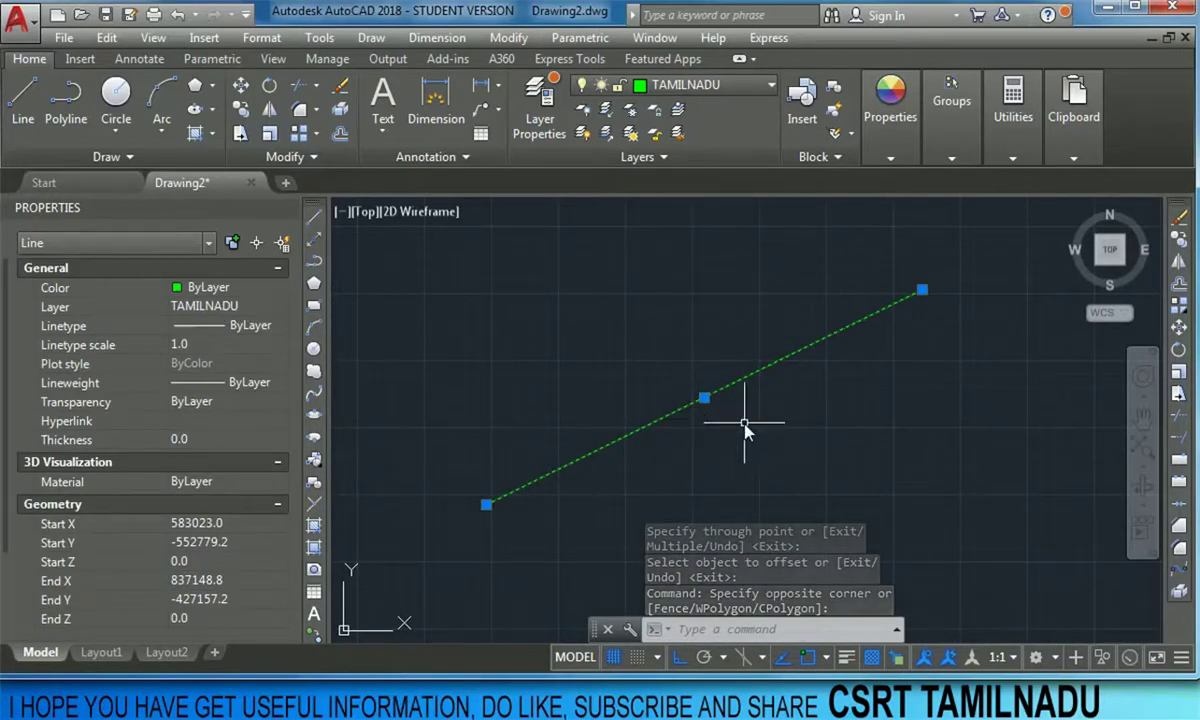
pyautogui.scroll(-2, 742, 420)
pyautogui.moveTo(742, 420); pyautogui.dragTo(620, 340, button='middle')
pyautogui.scroll(2, 699, 442)
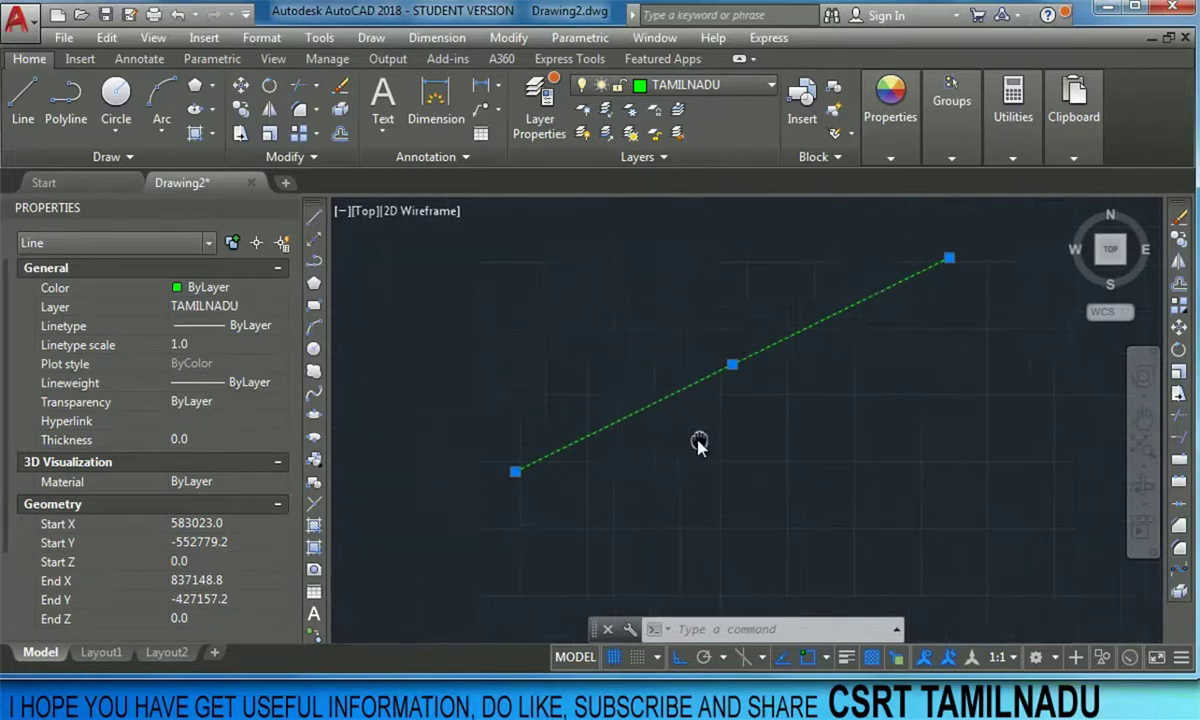
pyautogui.press('Escape')
pyautogui.hotkey('ctrl', 'z')
pyautogui.hotkey('ctrl', 'z')
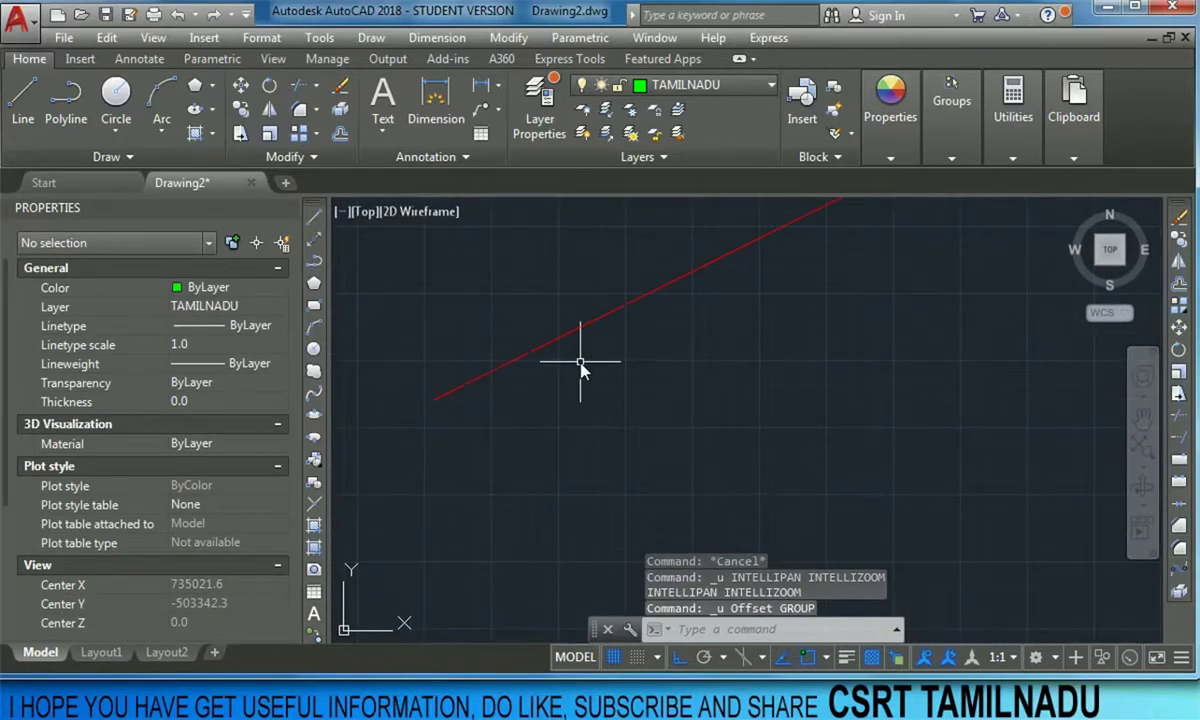
# Step: Set OFFSET's Erase source to No and its Layer option to Source
pyautogui.write('o')
pyautogui.press('Return')
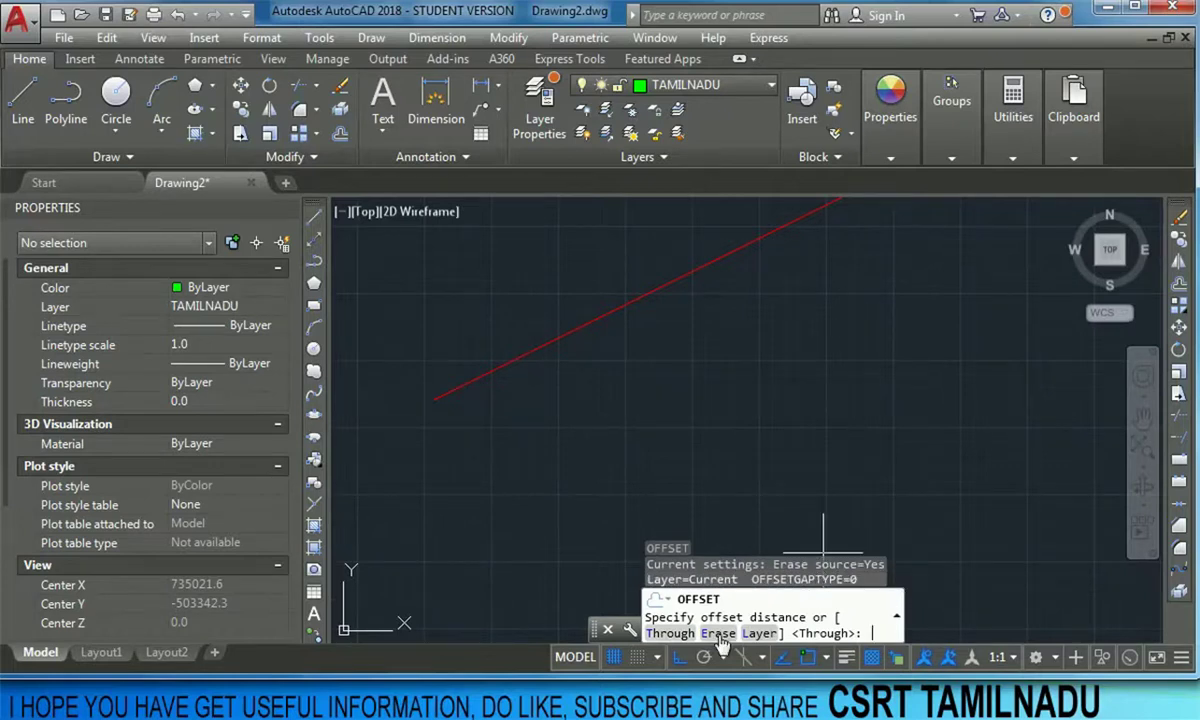
pyautogui.click(719, 634)
pyautogui.click(860, 610)
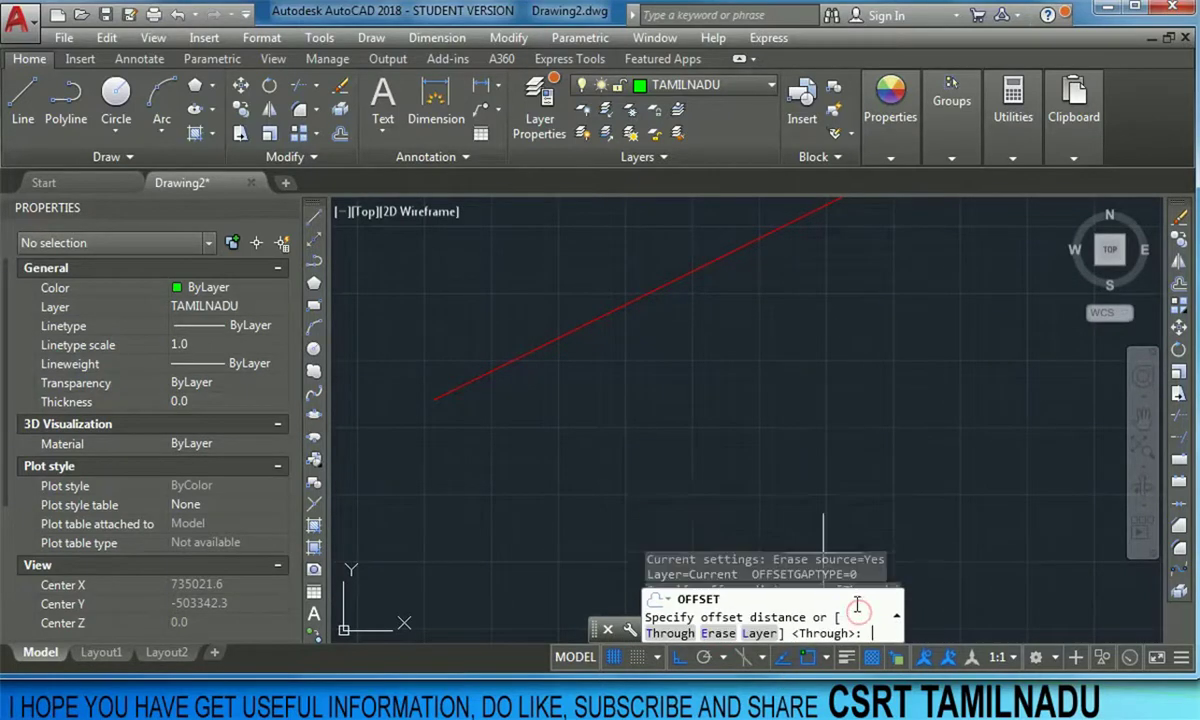
pyautogui.click(760, 634)
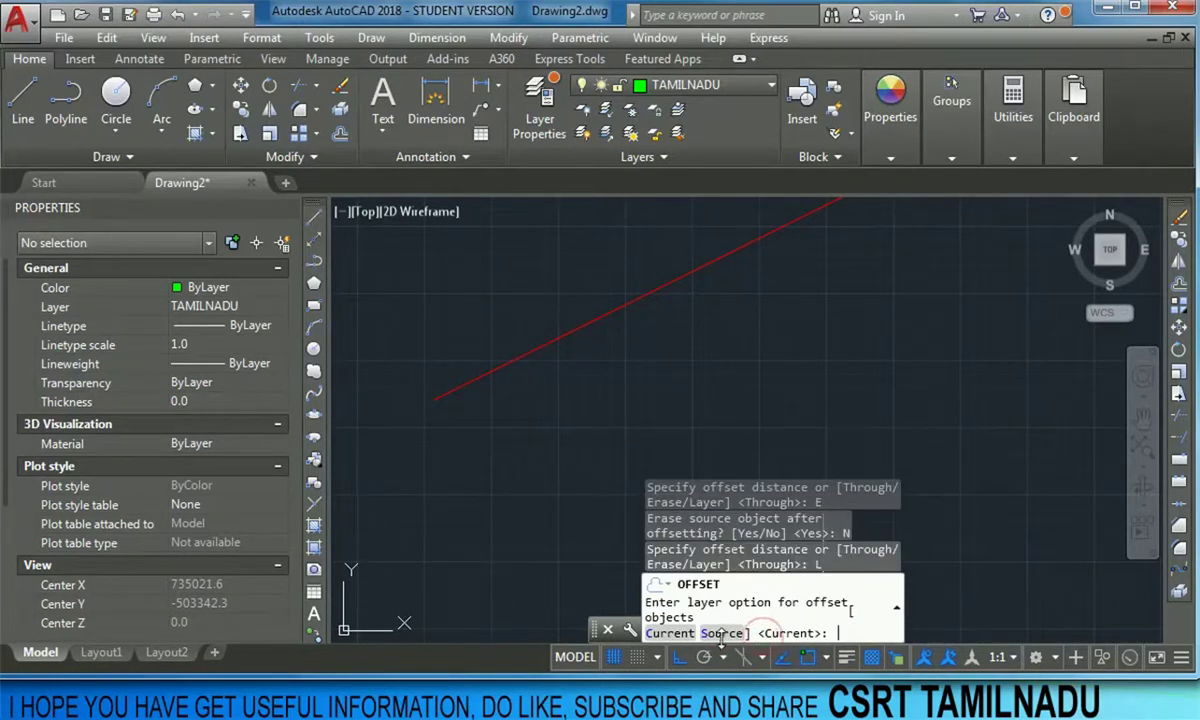
pyautogui.click(720, 634)
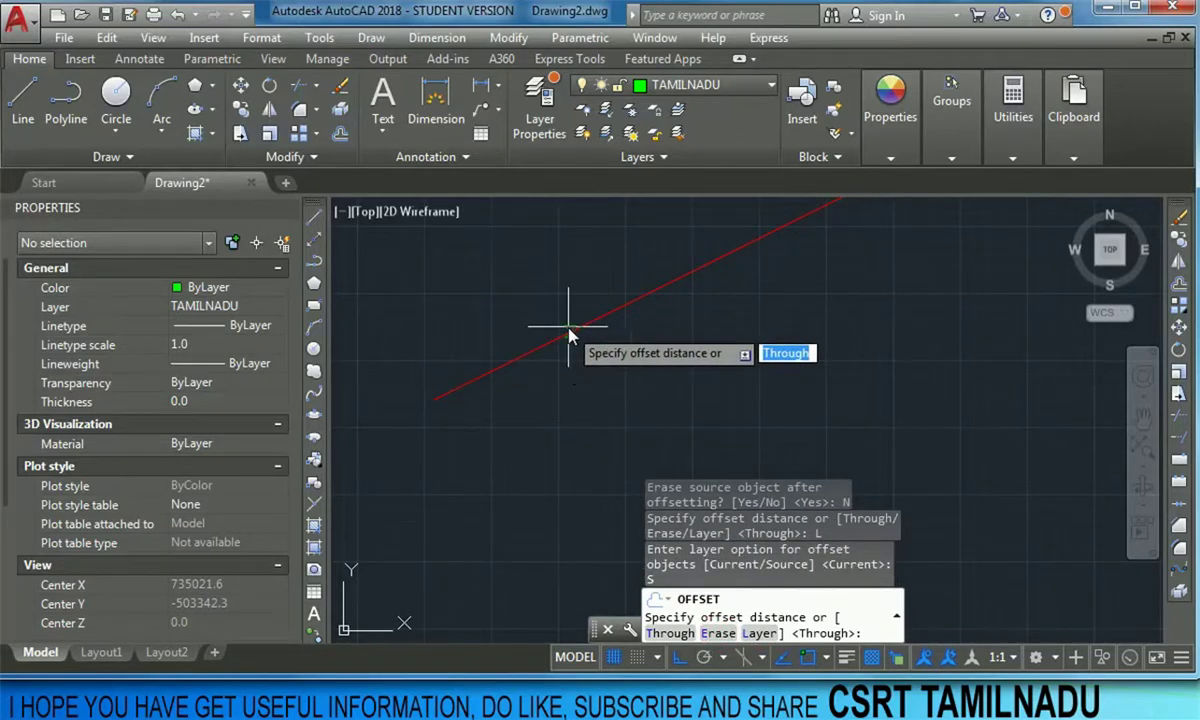
pyautogui.press('Return')
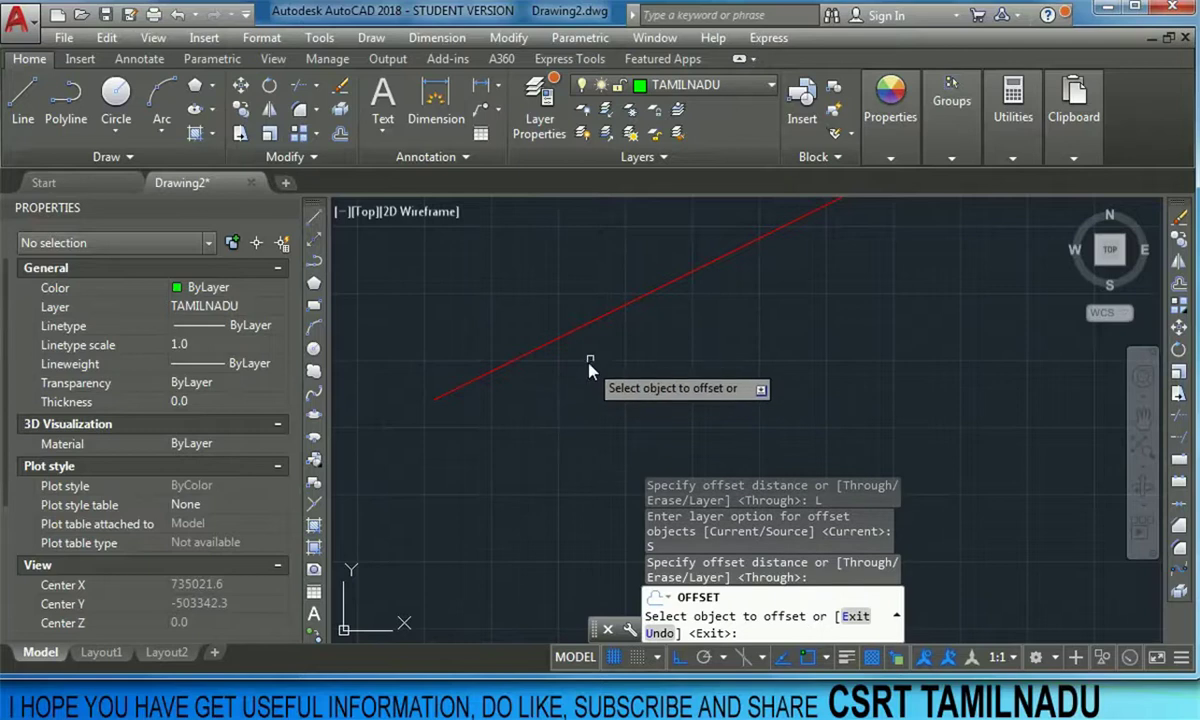
# Step: Cancel the command, clear the red line's selection, and restart OFFSET
pyautogui.click(583, 355)
pyautogui.press('Escape')
pyautogui.click(555, 318)
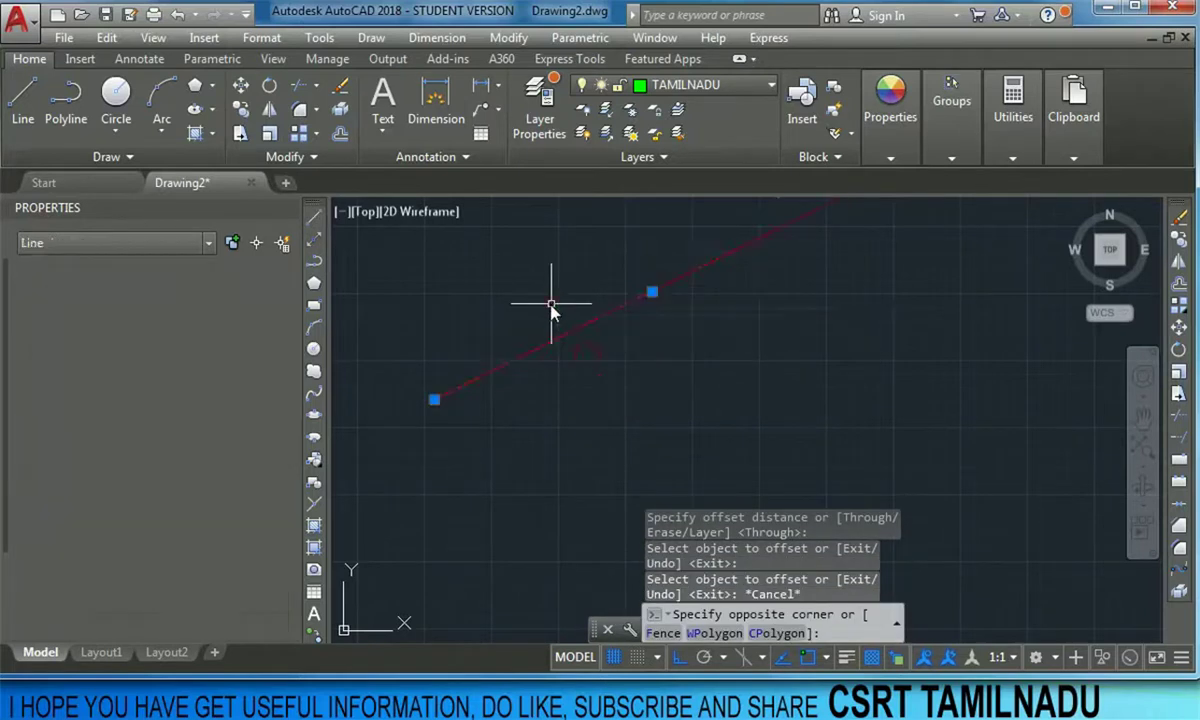
pyautogui.press('Escape')
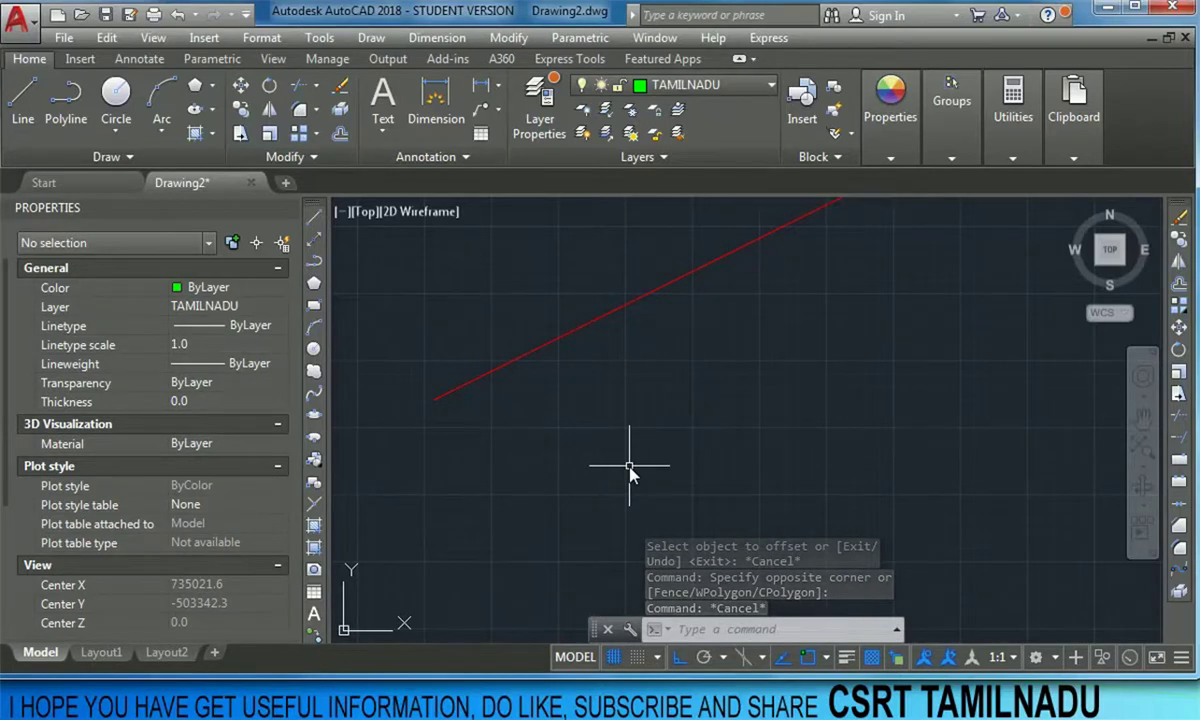
pyautogui.write('o')
pyautogui.press('Return')
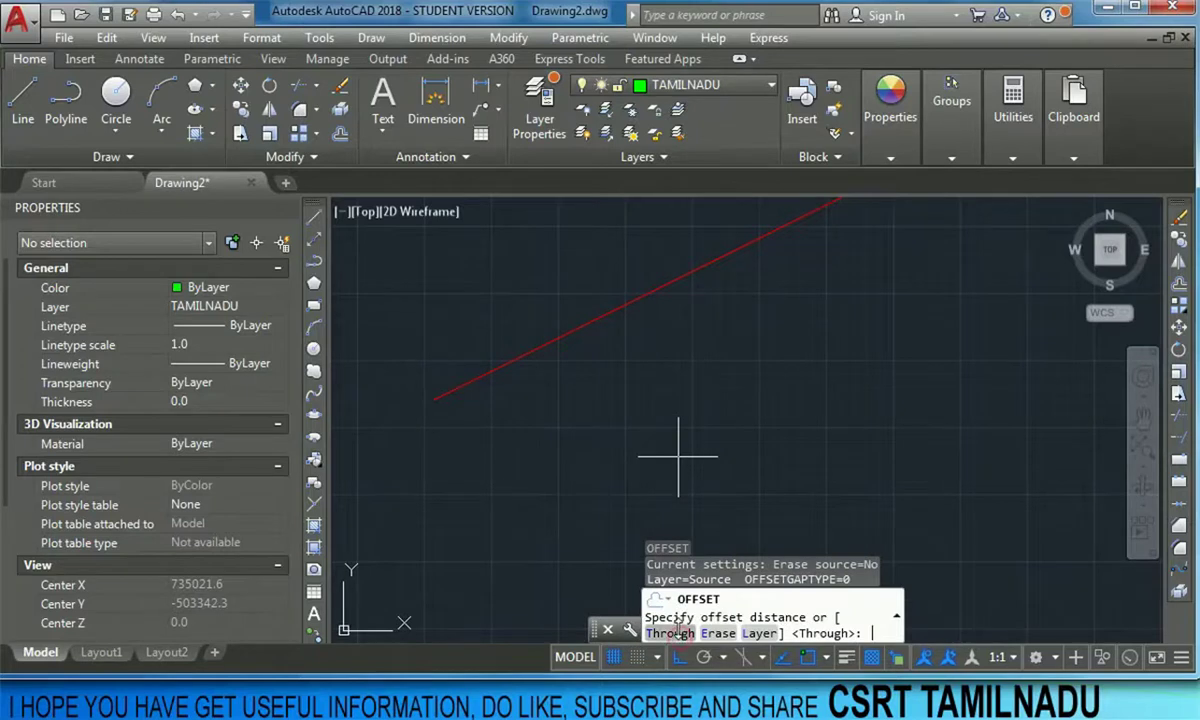
# Step: Offset the red line through a picked point below it with Through
pyautogui.click(676, 634)
pyautogui.click(613, 316)
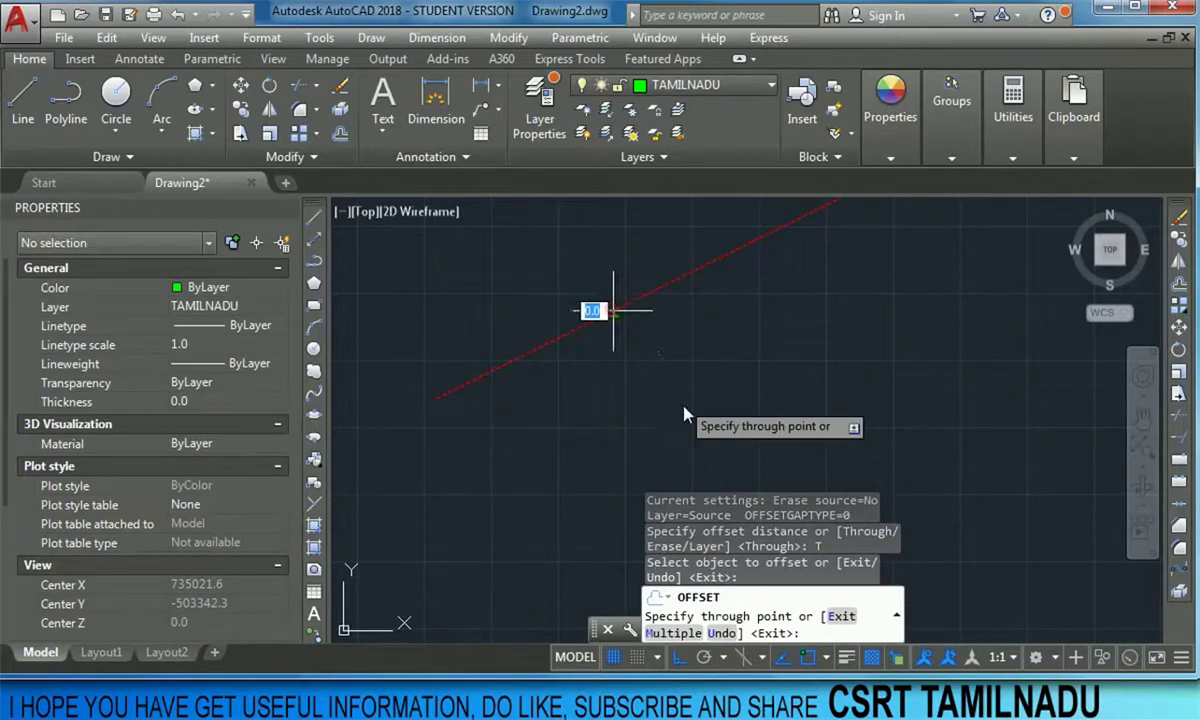
pyautogui.click(697, 426)
pyautogui.press('Return')
# Step: Select the lower copy to check it is on the CSRT layer, then zoom out
pyautogui.click(690, 372)
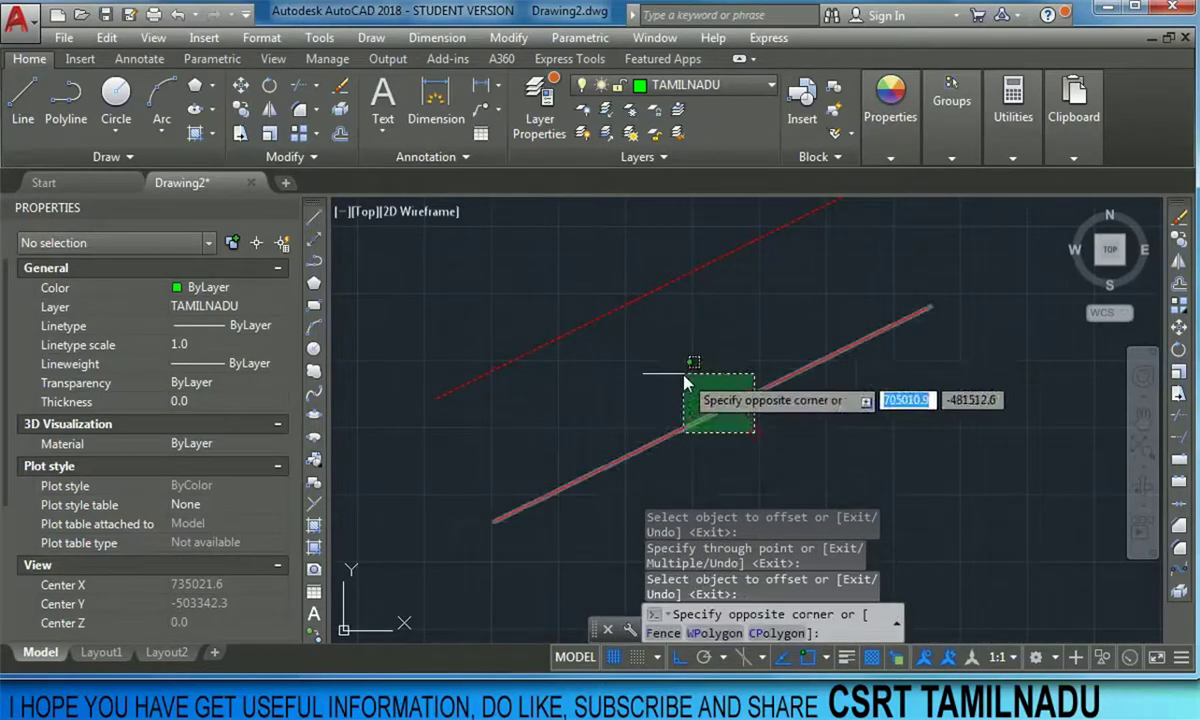
pyautogui.click(675, 440)
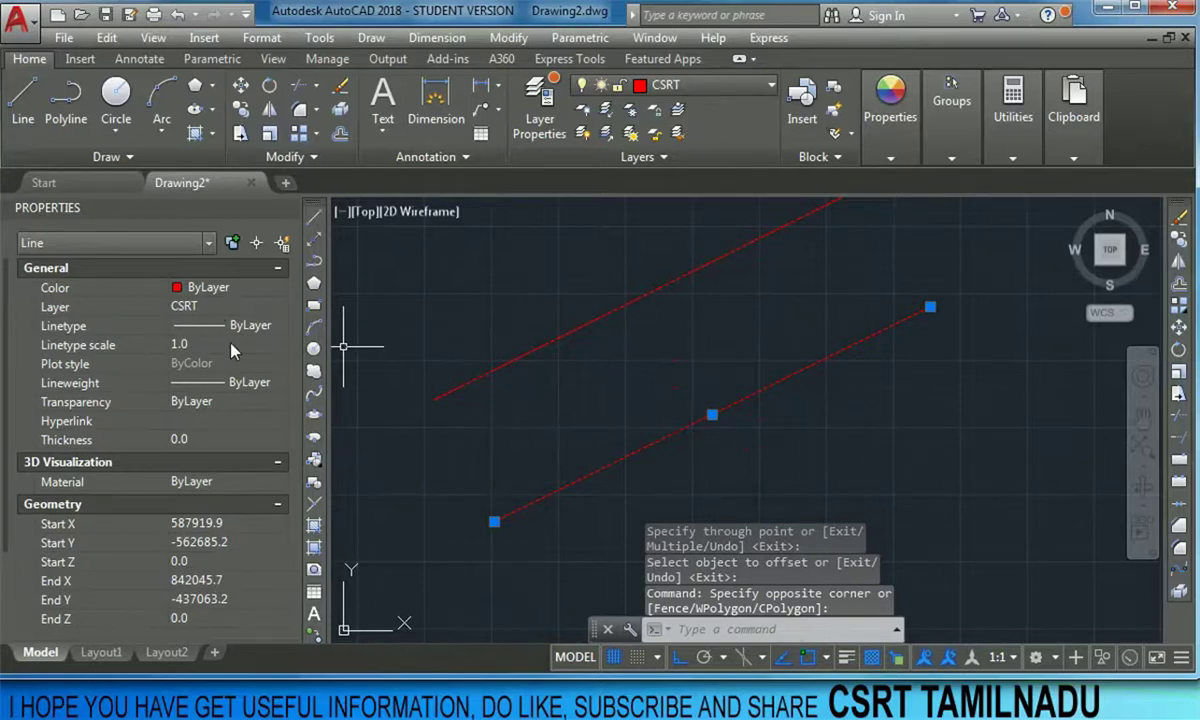
pyautogui.press('Escape')
pyautogui.scroll(-3, 568, 407)
pyautogui.scroll(-2, 600, 437)
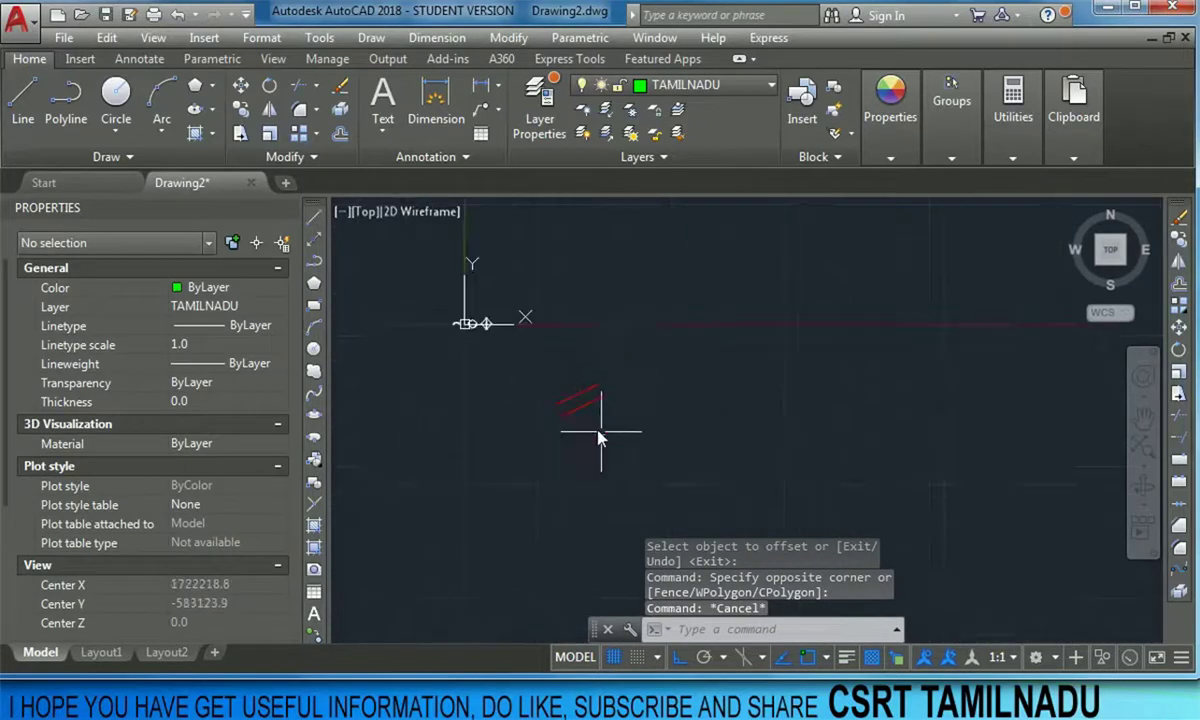